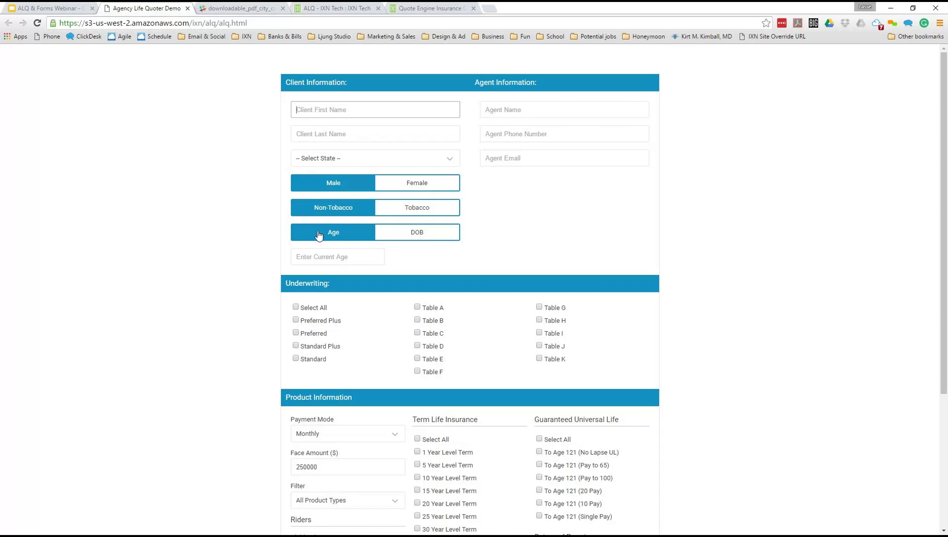
- Enter the client's first and last name
{"action": "key", "text": "Tab"}
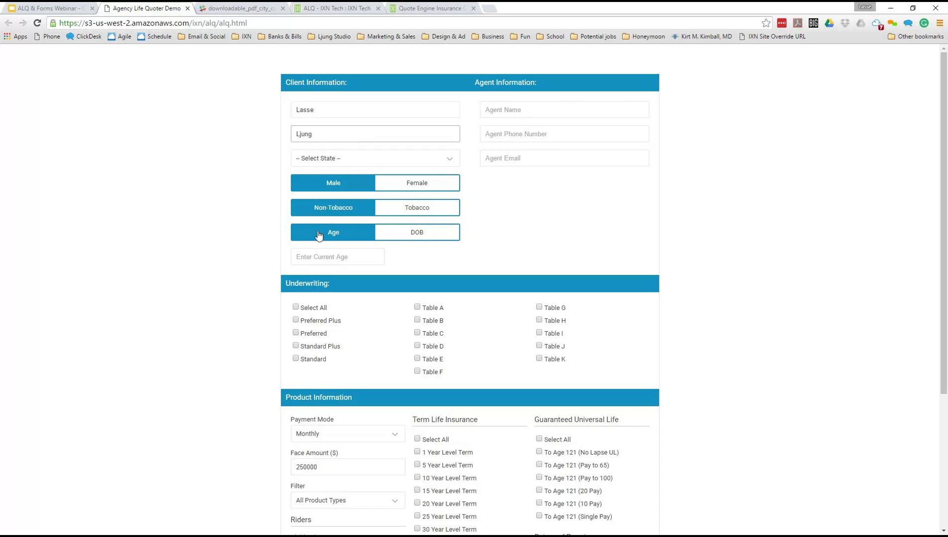
- Set the client's state to California
{"action": "left_click", "coordinate": [314, 159]}
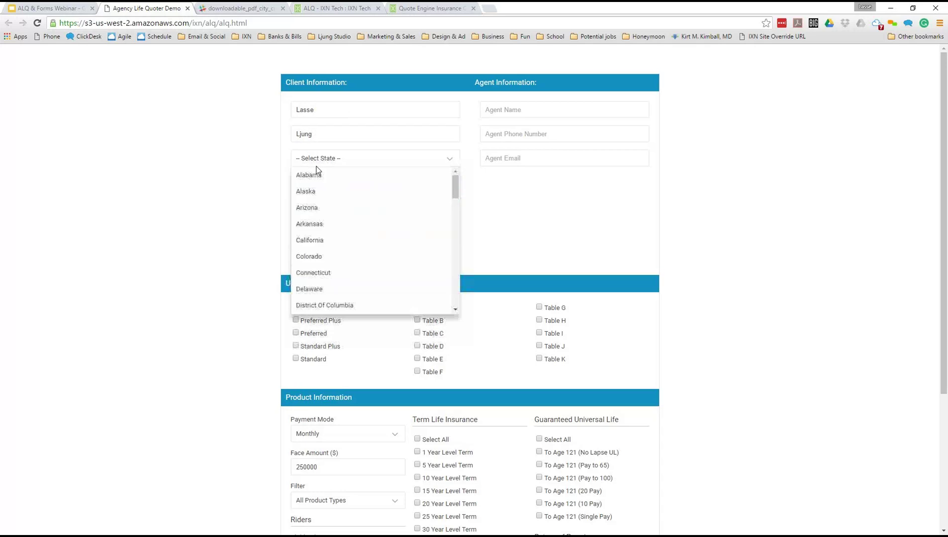
{"action": "left_click", "coordinate": [340, 239]}
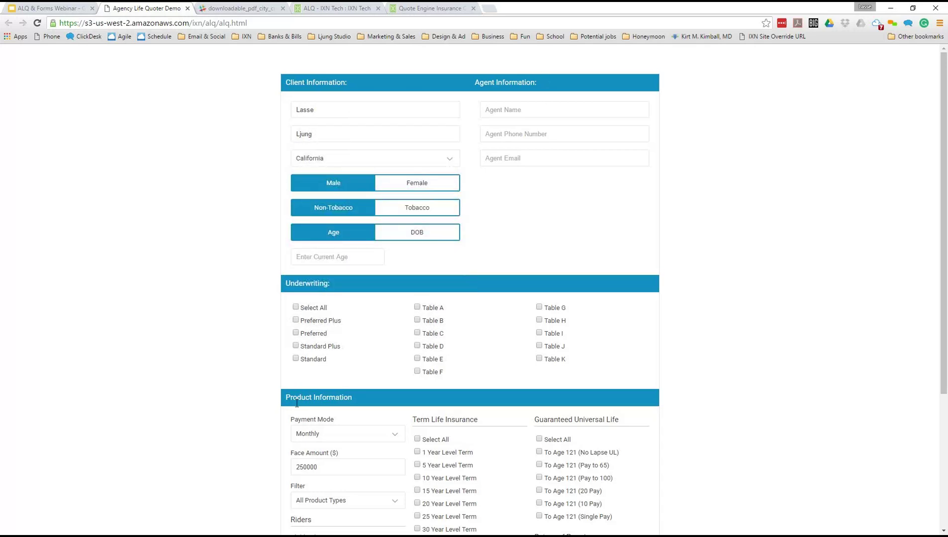
{"action": "scroll", "coordinate": [296, 405], "scroll_direction": "down", "scroll_amount": 4}
{"action": "scroll", "coordinate": [332, 194], "scroll_direction": "up", "scroll_amount": 4}
{"action": "left_click", "coordinate": [422, 184]}
{"action": "left_click", "coordinate": [334, 185]}
{"action": "left_click", "coordinate": [379, 211]}
{"action": "left_click", "coordinate": [315, 214]}
{"action": "left_click", "coordinate": [386, 215]}
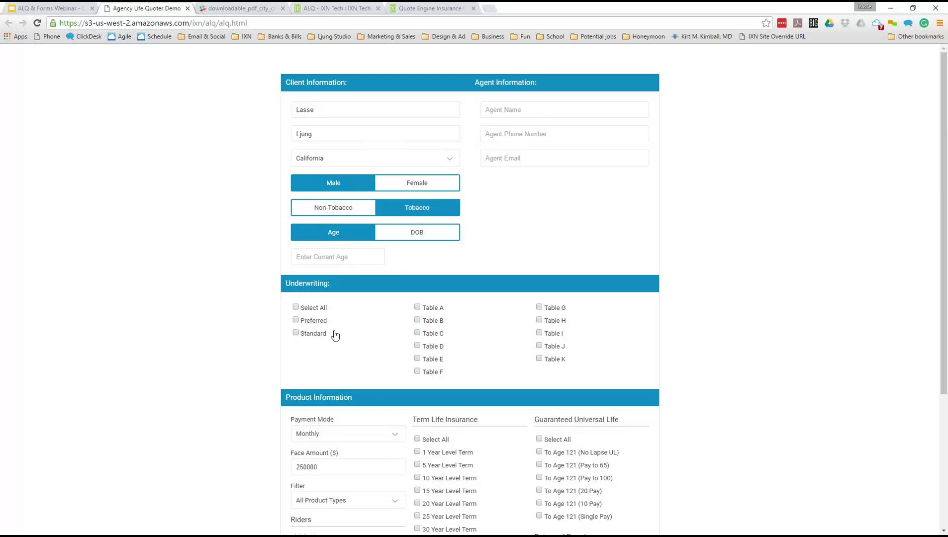
{"action": "left_click", "coordinate": [338, 212]}
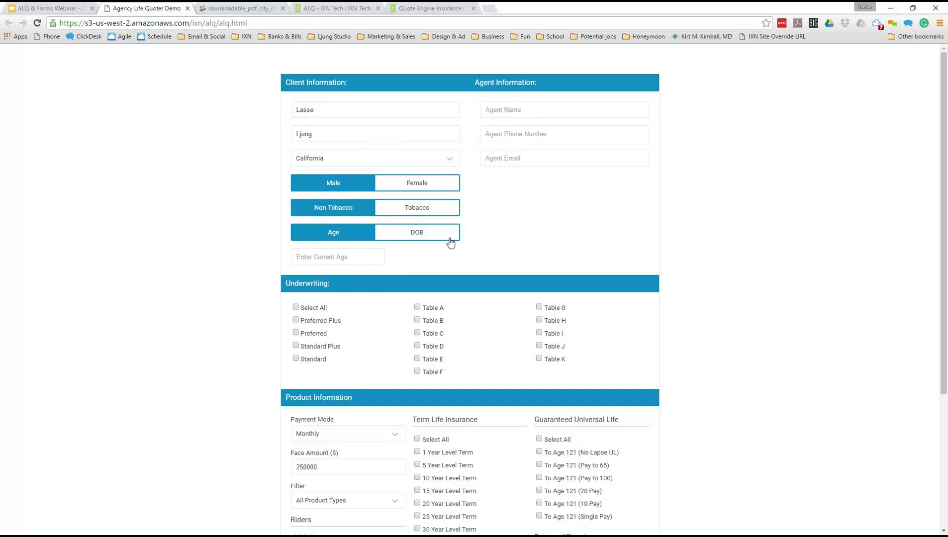
- Keep age entry, with current age 31 and nearest age 32
{"action": "left_click", "coordinate": [450, 242]}
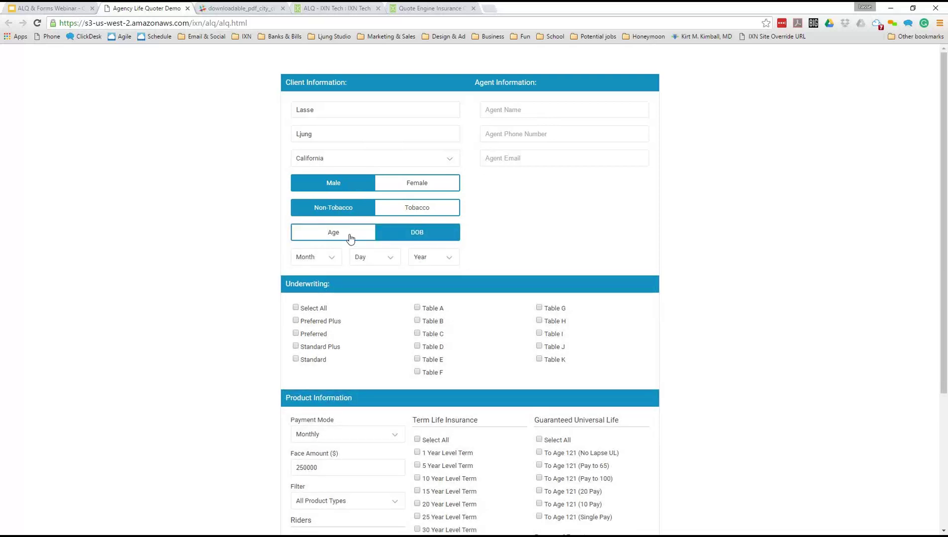
{"action": "left_click", "coordinate": [351, 241]}
{"action": "left_click", "coordinate": [403, 240]}
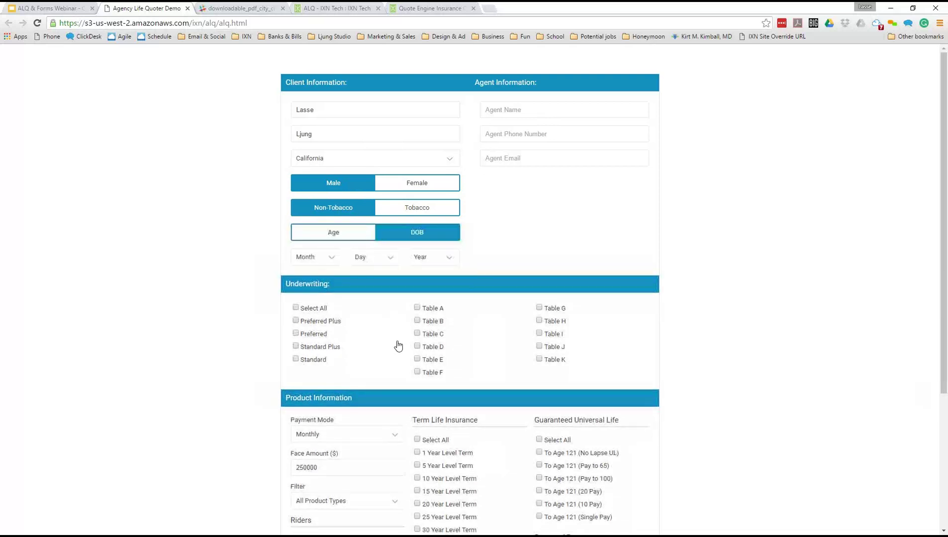
{"action": "left_click", "coordinate": [328, 233]}
{"action": "left_click", "coordinate": [329, 258]}
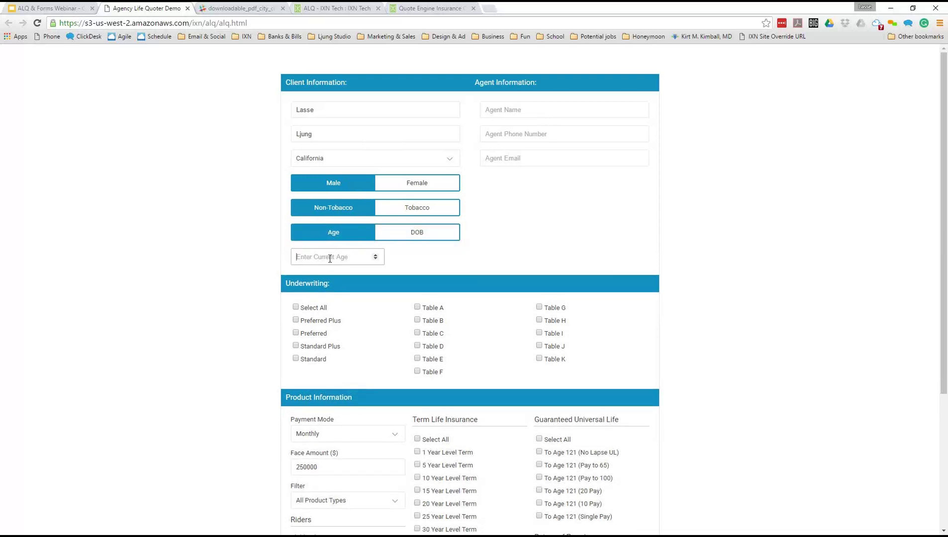
{"action": "type", "text": "31"}
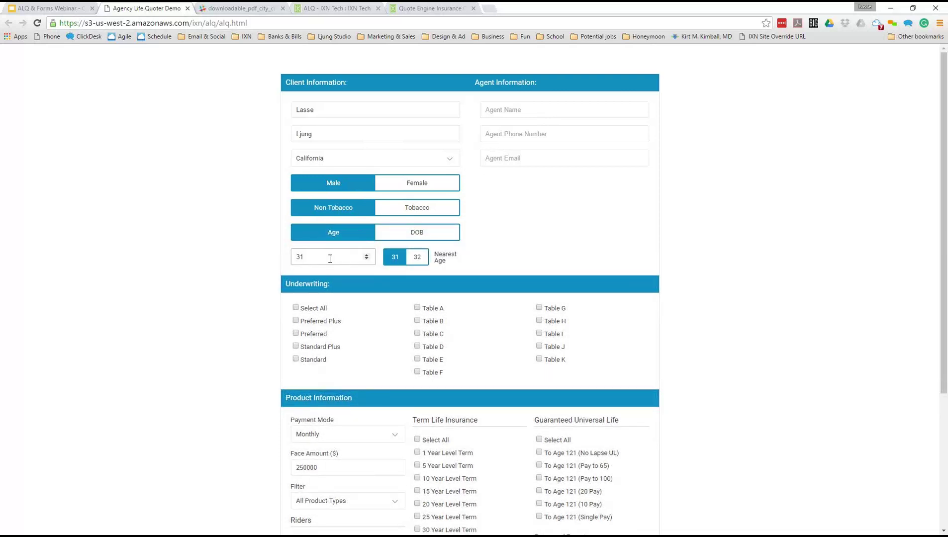
{"action": "left_click", "coordinate": [395, 256]}
{"action": "left_click", "coordinate": [417, 259]}
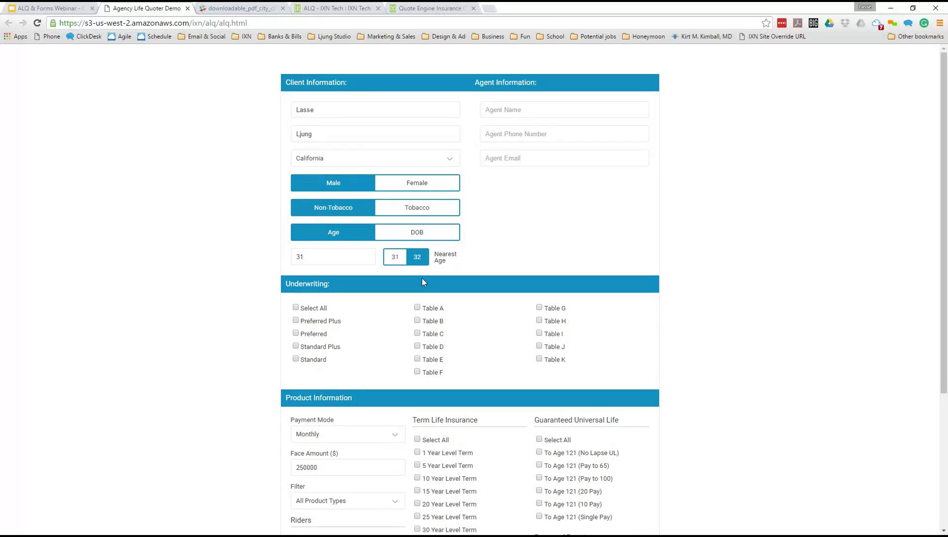
- Enter the agent's full name in the Agent Name field
{"action": "left_click", "coordinate": [503, 111]}
{"action": "type", "text": "Jo"}
{"action": "key", "text": "BackSpace"}
{"action": "key", "text": "BackSpace"}
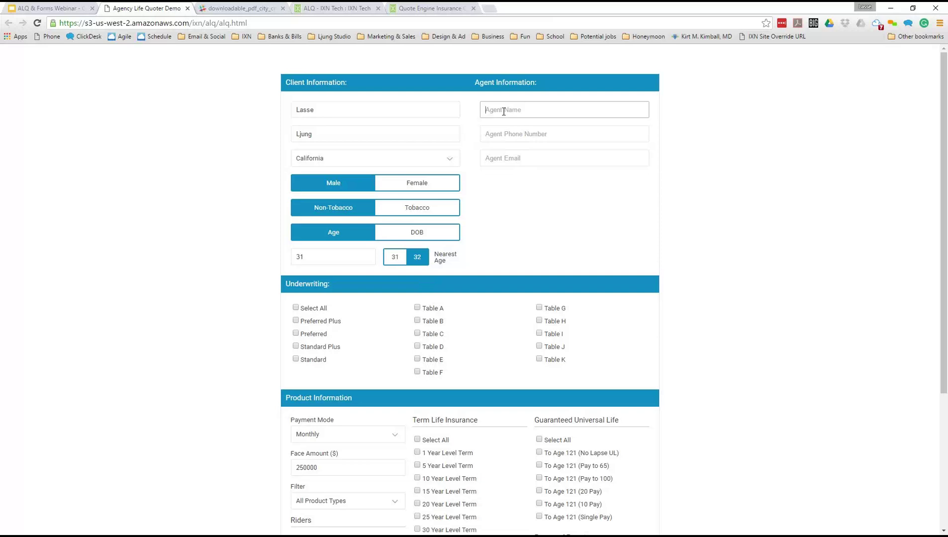
{"action": "type", "text": "Joe"}
{"action": "key", "text": "Tab"}
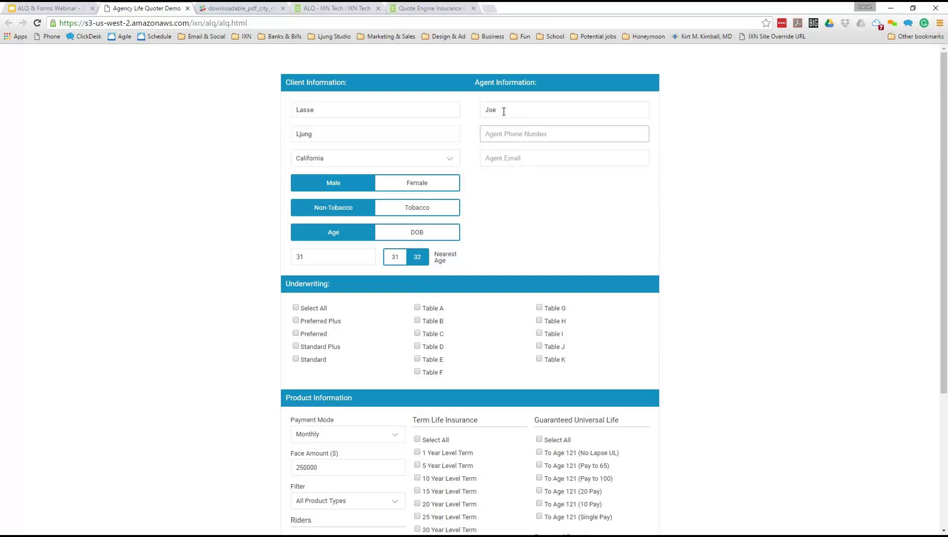
{"action": "left_click", "coordinate": [504, 110]}
{"action": "type", "text": "Agent"}
- Fill in the agent's phone number and e-mail address
{"action": "left_click", "coordinate": [499, 132]}
{"action": "type", "text": "55-555-5555-5555"}
{"action": "left_click", "coordinate": [503, 157]}
{"action": "type", "text": "Test"}
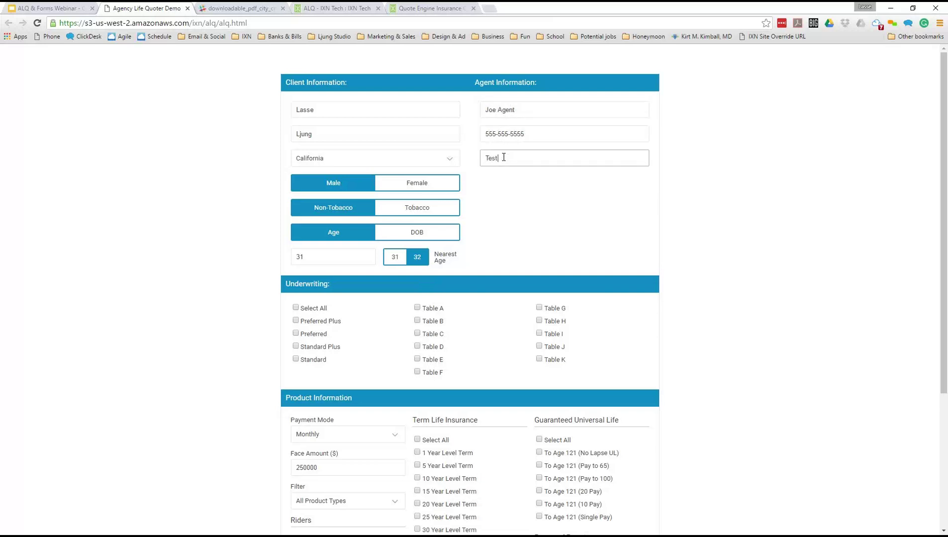
{"action": "type", "text": "@test.com"}
- Tick the Preferred, Preferred Plus and Table B underwriting classes alongside Standard
{"action": "left_click", "coordinate": [492, 224]}
{"action": "scroll", "coordinate": [492, 224], "scroll_direction": "down", "scroll_amount": 2}
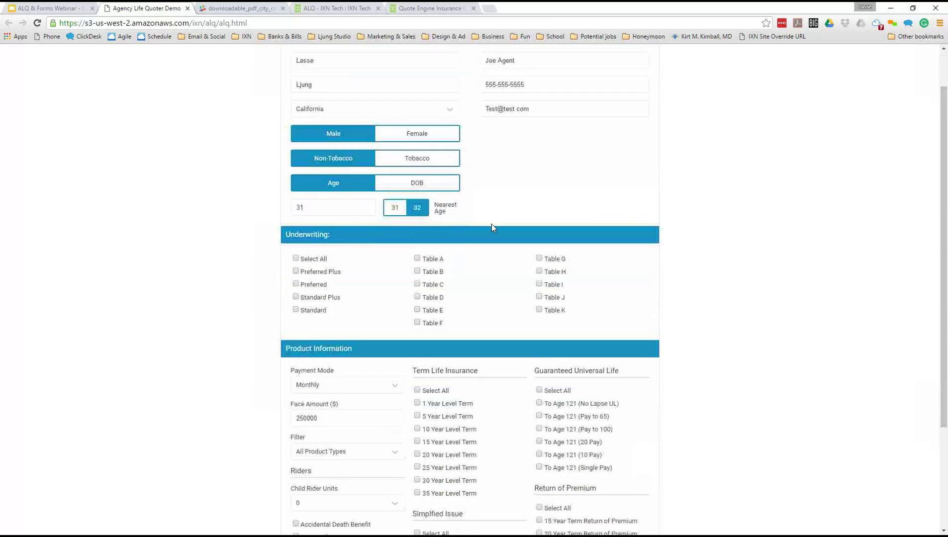
{"action": "scroll", "coordinate": [492, 228], "scroll_direction": "up", "scroll_amount": 2}
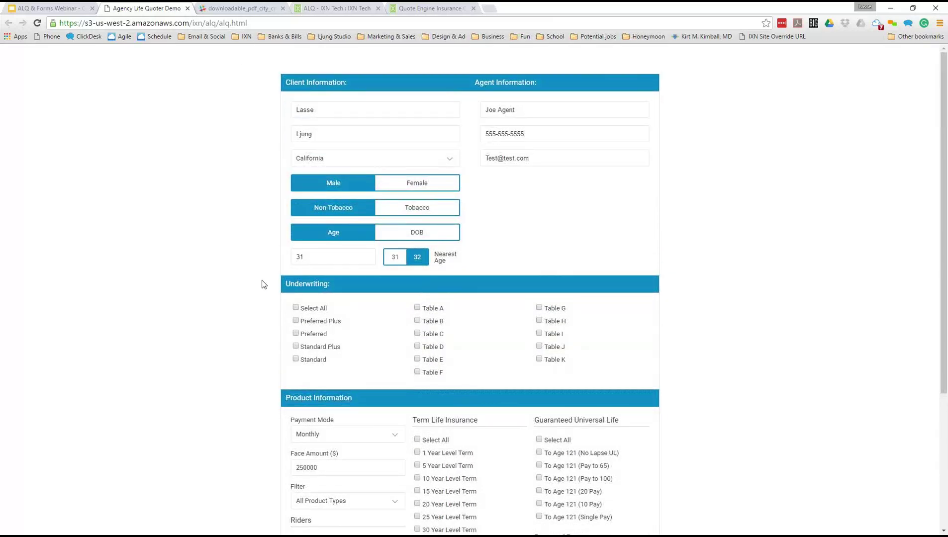
{"action": "scroll", "coordinate": [263, 284], "scroll_direction": "down", "scroll_amount": 1}
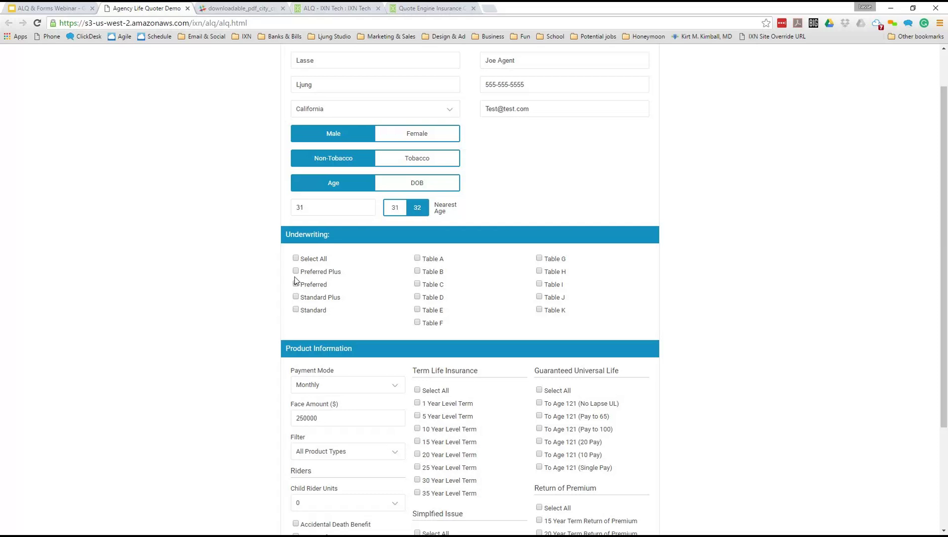
{"action": "left_click", "coordinate": [295, 283]}
{"action": "left_click", "coordinate": [295, 271]}
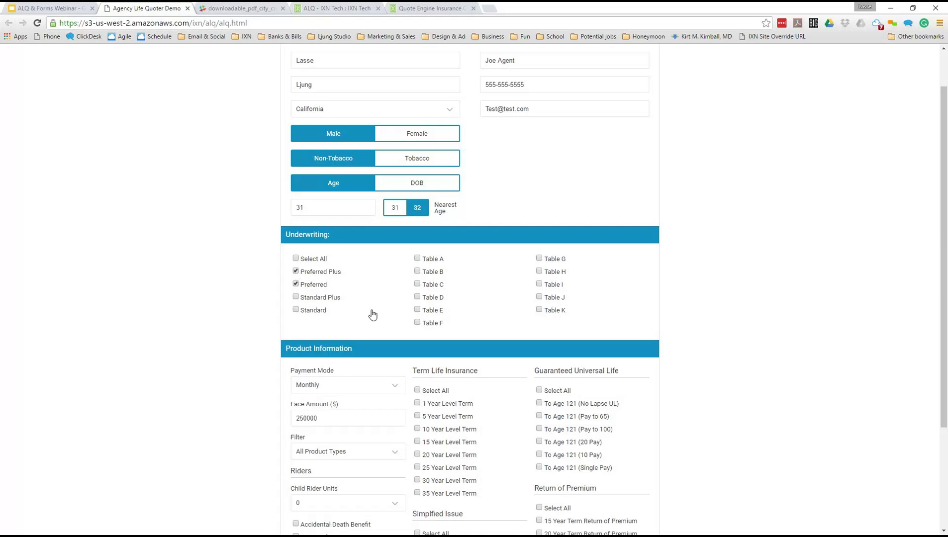
{"action": "left_click", "coordinate": [417, 272]}
{"action": "left_click", "coordinate": [417, 271]}
{"action": "left_click", "coordinate": [417, 272]}
{"action": "scroll", "coordinate": [377, 314], "scroll_direction": "down", "scroll_amount": 1}
{"action": "scroll", "coordinate": [379, 313], "scroll_direction": "up", "scroll_amount": 1}
- Keep Monthly payment mode and change the face amount to 500000
{"action": "scroll", "coordinate": [413, 250], "scroll_direction": "down", "scroll_amount": 2}
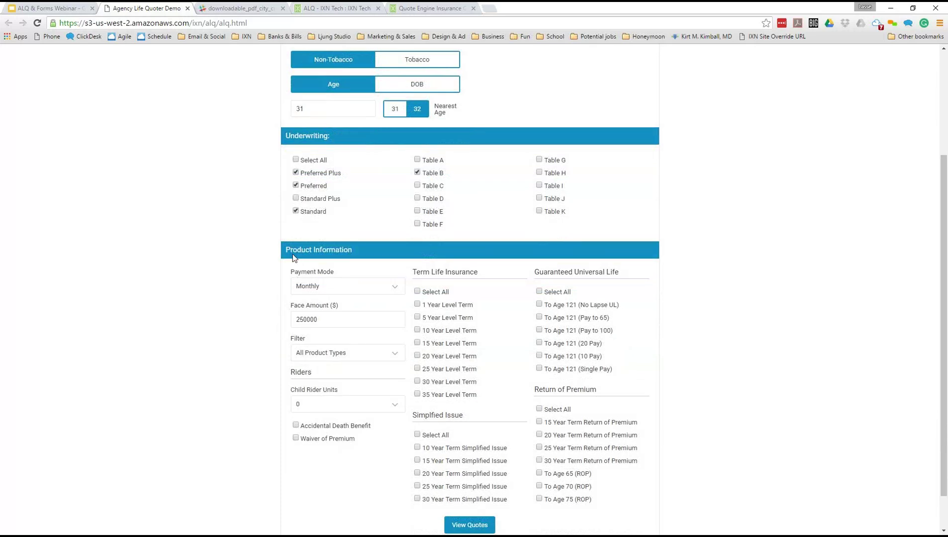
{"action": "scroll", "coordinate": [286, 289], "scroll_direction": "down", "scroll_amount": 1}
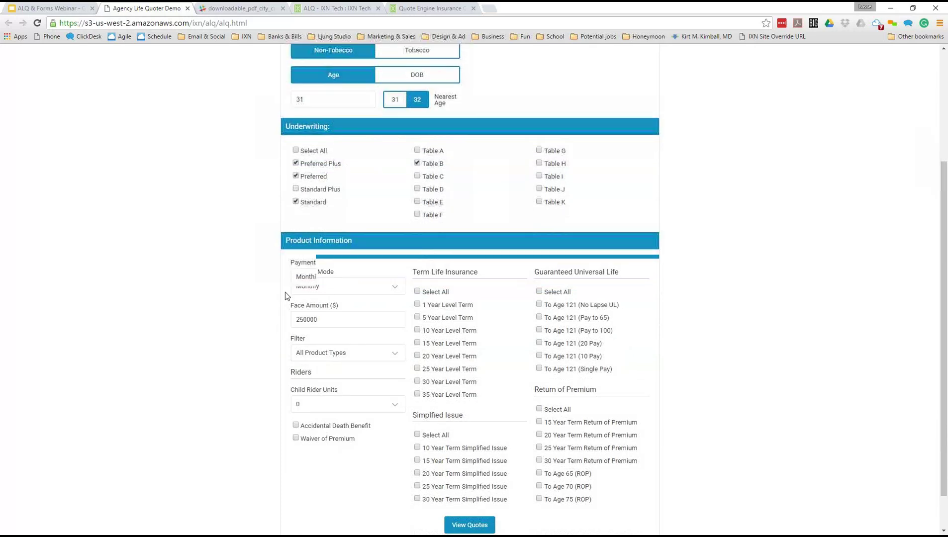
{"action": "left_click", "coordinate": [312, 245]}
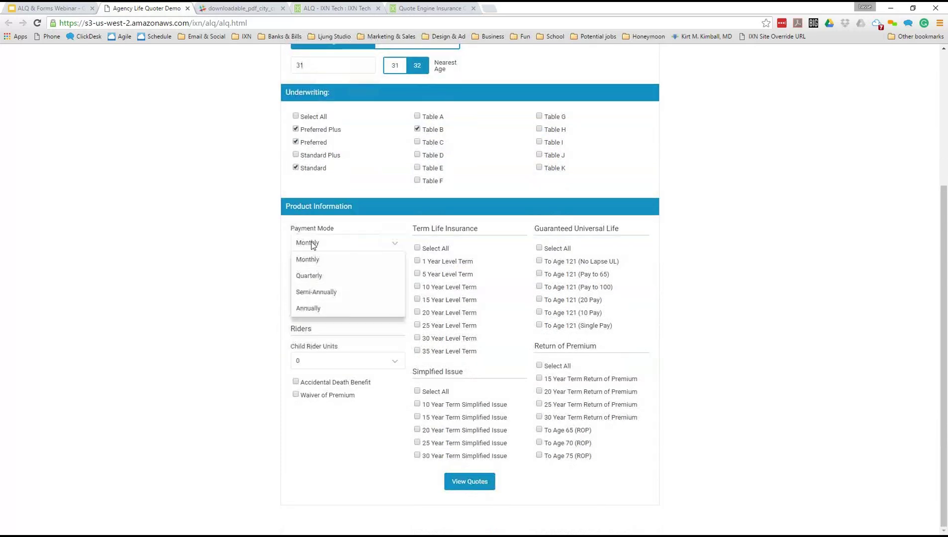
{"action": "left_click", "coordinate": [312, 245]}
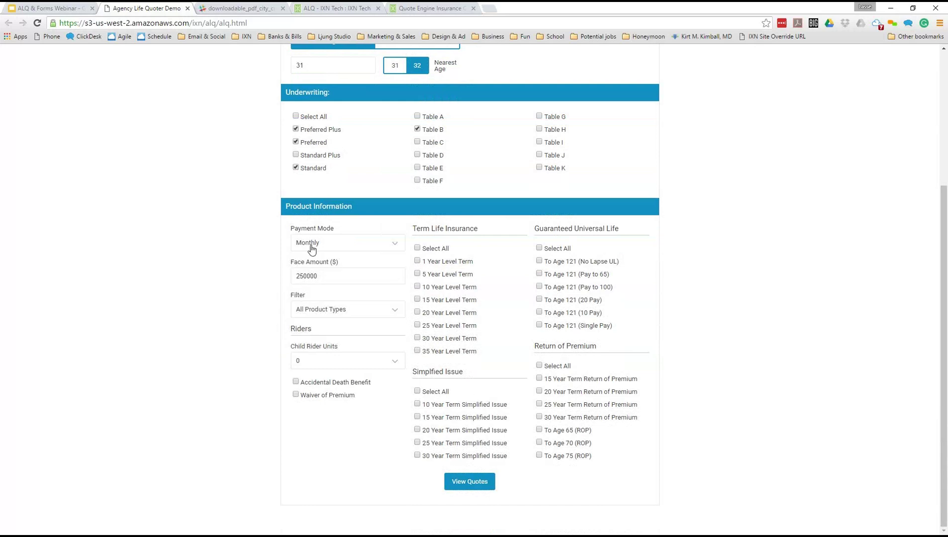
{"action": "left_click", "coordinate": [312, 248]}
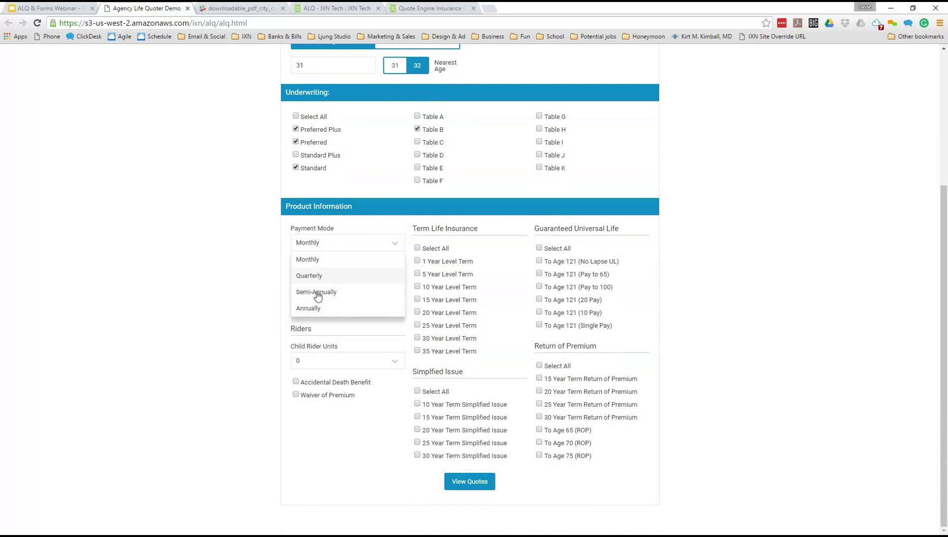
{"action": "left_click", "coordinate": [270, 313]}
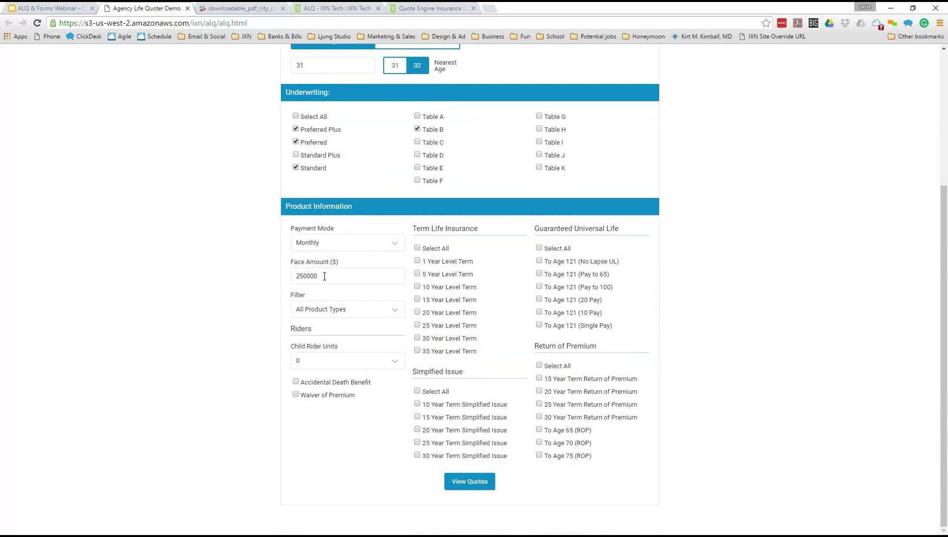
{"action": "left_click_drag", "start_coordinate": [319, 277], "coordinate": [230, 275]}
{"action": "type", "text": "500000"}
- Keep the product filter at All Product Types and review the Simplified Issue list
{"action": "left_click", "coordinate": [336, 310]}
{"action": "left_click", "coordinate": [337, 312]}
{"action": "left_click_drag", "start_coordinate": [292, 296], "coordinate": [314, 296]}
{"action": "left_click", "coordinate": [321, 312]}
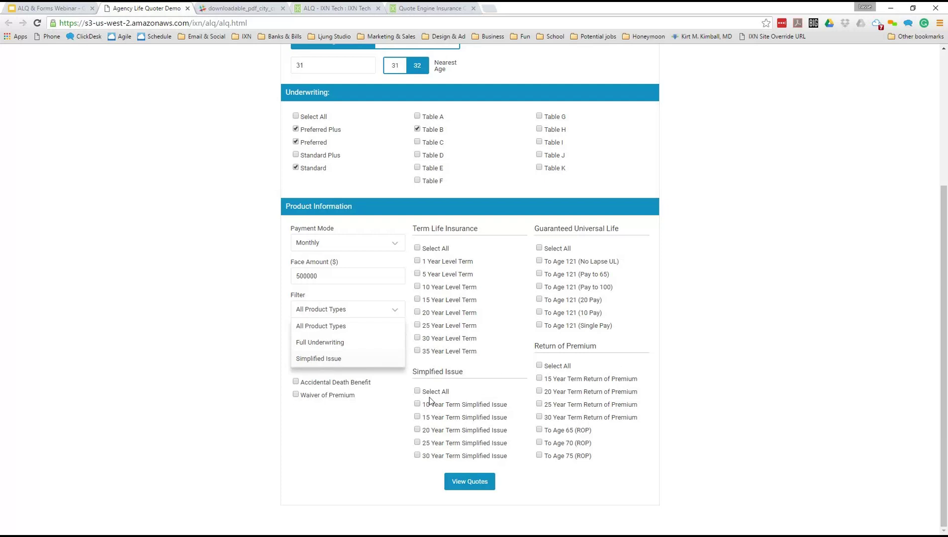
{"action": "left_click_drag", "start_coordinate": [414, 376], "coordinate": [508, 462]}
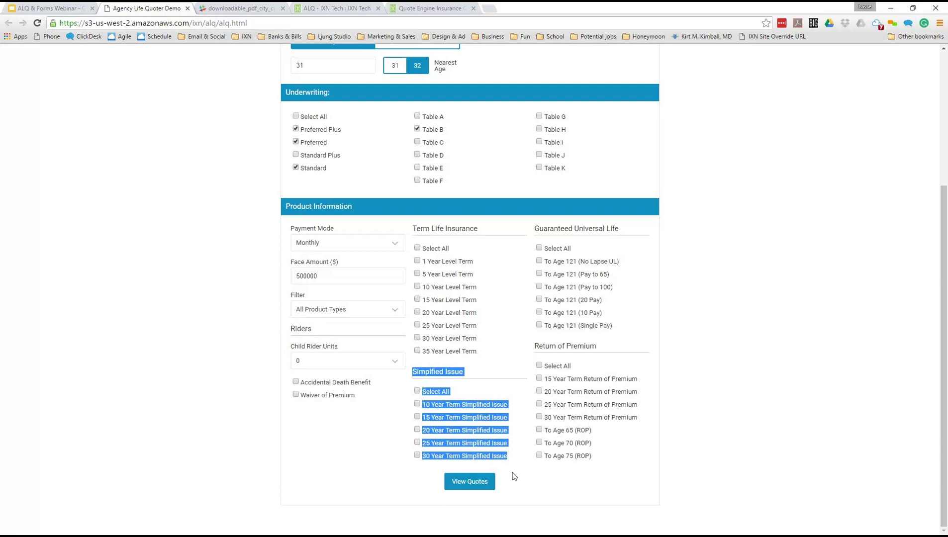
- Tick the 20 Year Level Term and 20 Year Term Simplified Issue products
{"action": "left_click", "coordinate": [513, 476]}
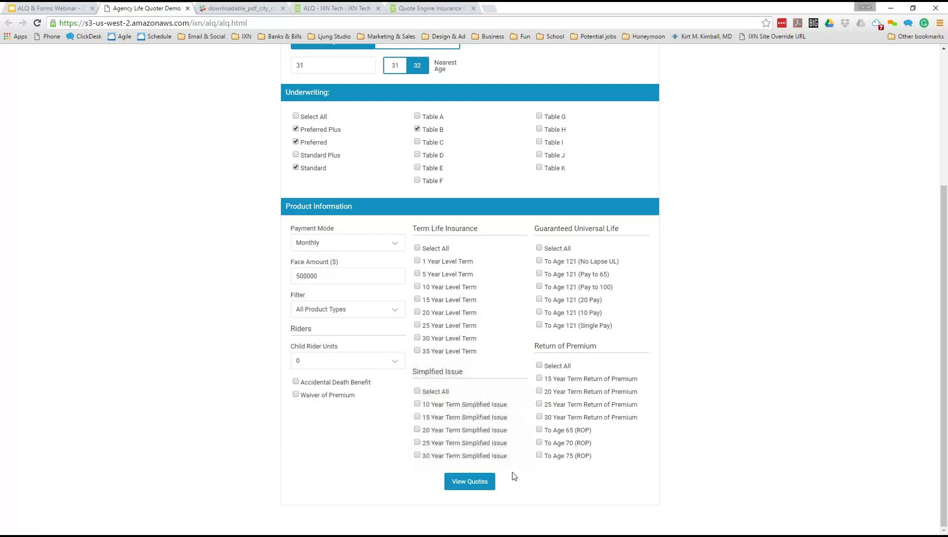
{"action": "left_click", "coordinate": [422, 313]}
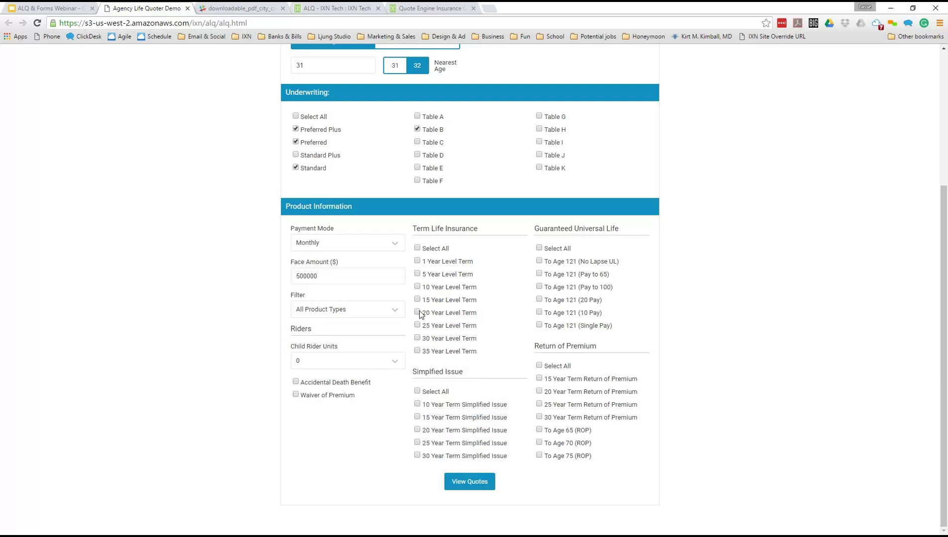
{"action": "left_click", "coordinate": [419, 432]}
- Leave Child Rider Units at 0 and add no riders
{"action": "left_click", "coordinate": [318, 362]}
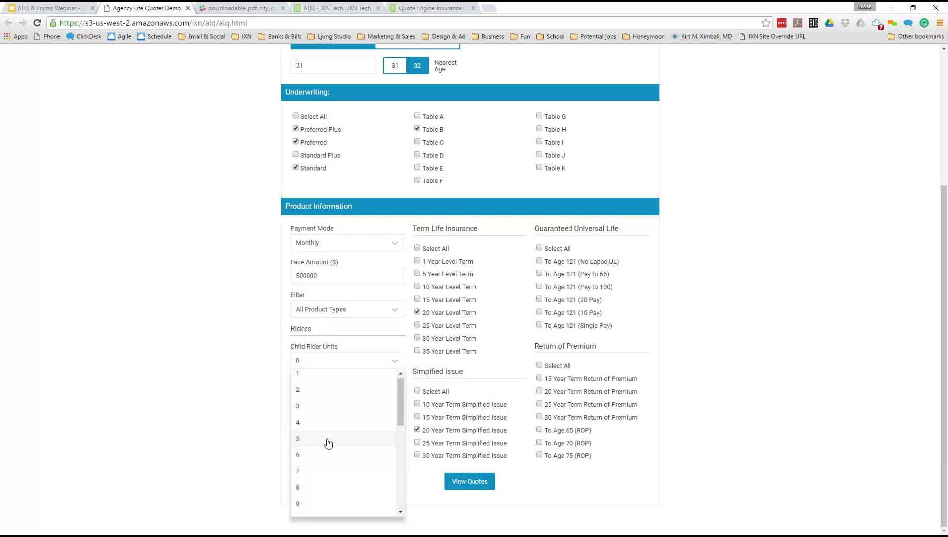
{"action": "scroll", "coordinate": [328, 440], "scroll_direction": "down", "scroll_amount": 2}
{"action": "scroll", "coordinate": [328, 440], "scroll_direction": "up", "scroll_amount": 2}
{"action": "left_click", "coordinate": [270, 392]}
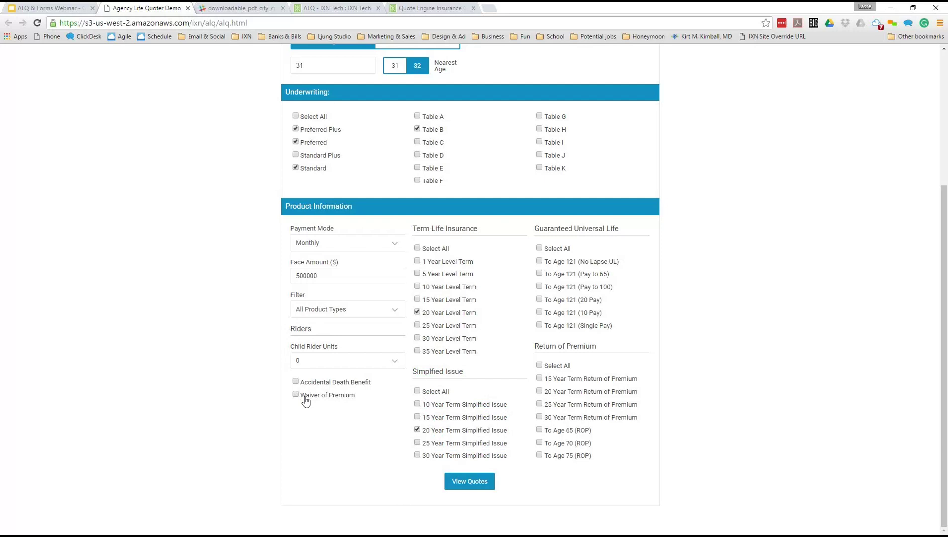
{"action": "left_click_drag", "start_coordinate": [364, 401], "coordinate": [293, 293]}
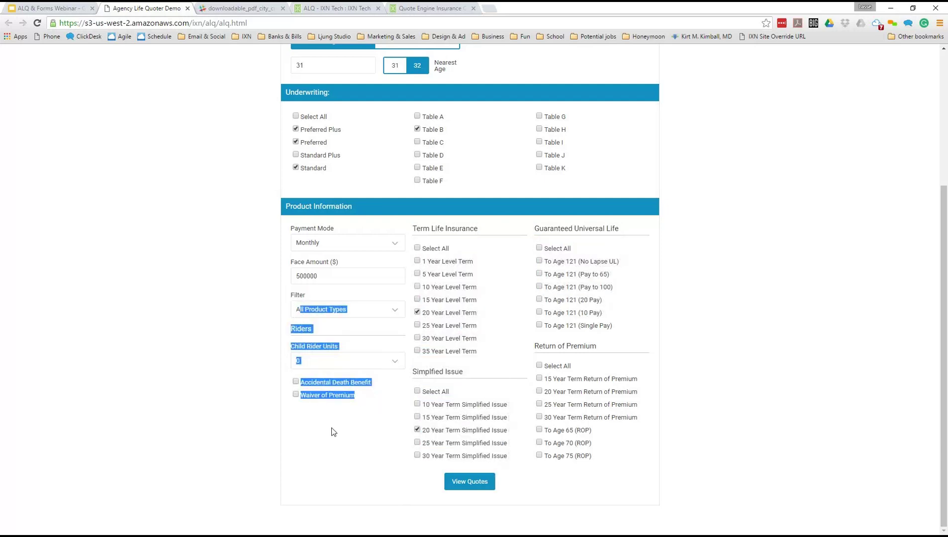
{"action": "left_click_drag", "start_coordinate": [363, 401], "coordinate": [302, 384]}
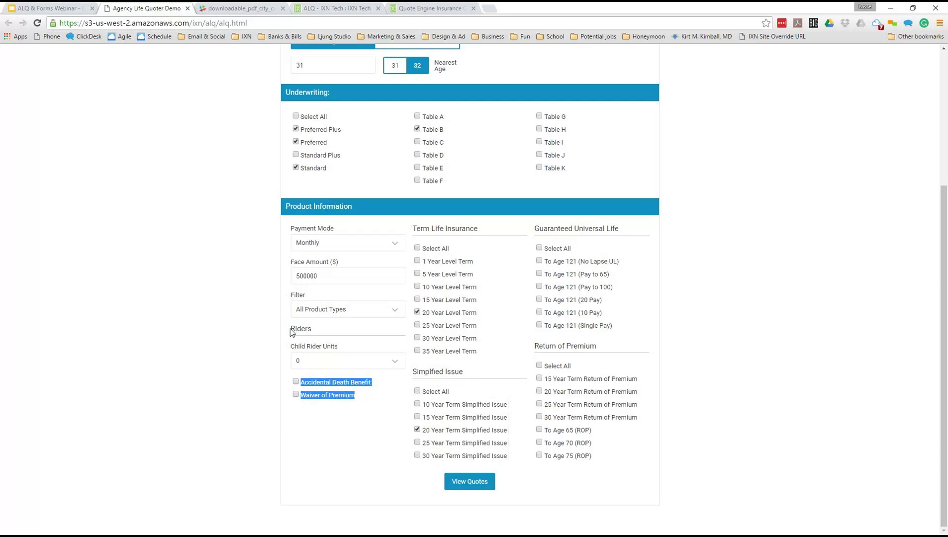
{"action": "left_click_drag", "start_coordinate": [289, 328], "coordinate": [370, 404]}
{"action": "left_click", "coordinate": [371, 406]}
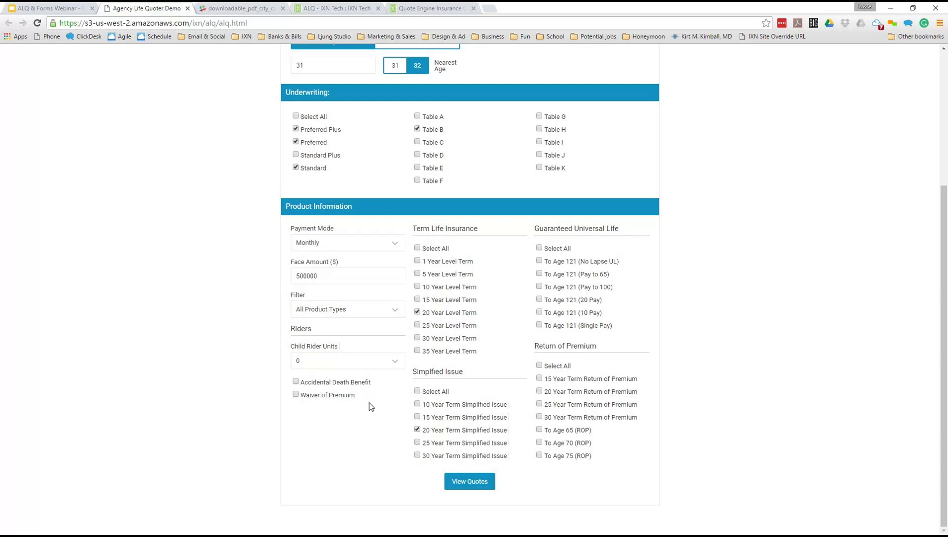
- Add 25 and 30 Year Level Term and generate the quotes
{"action": "left_click", "coordinate": [418, 325]}
{"action": "left_click", "coordinate": [418, 338]}
{"action": "left_click", "coordinate": [462, 490]}
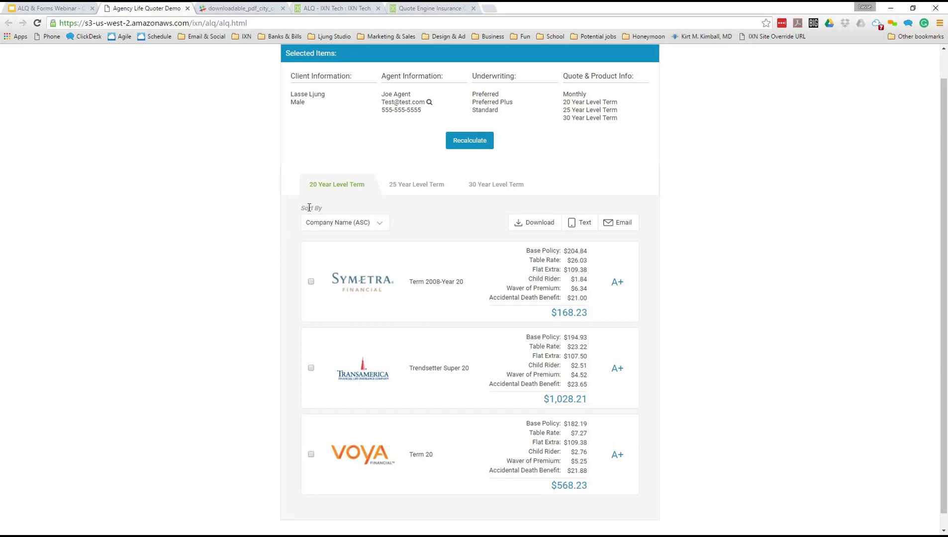
- Open the Sort By options above the Symetra, Transamerica and Voya 20 Year Level Term quotes
{"action": "left_click_drag", "start_coordinate": [301, 208], "coordinate": [406, 224]}
{"action": "left_click", "coordinate": [406, 224]}
{"action": "left_click", "coordinate": [381, 229]}
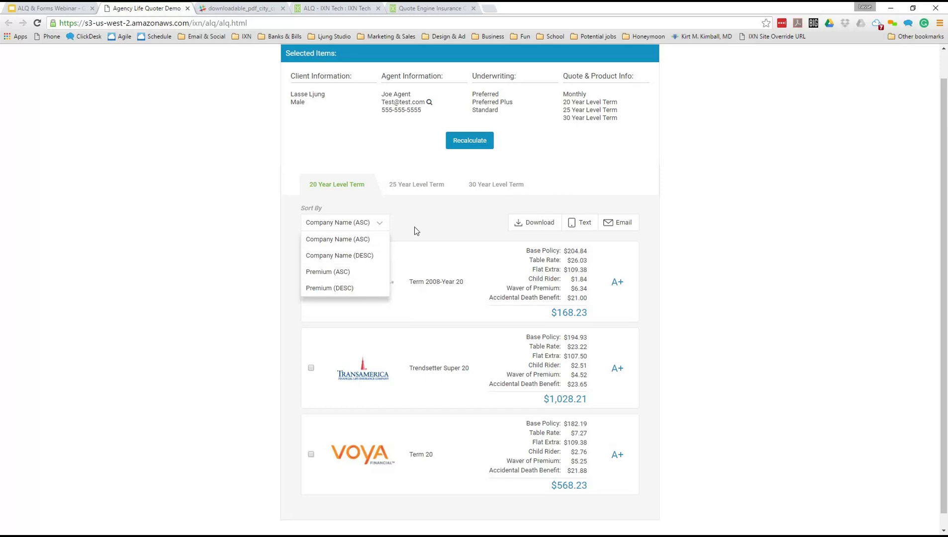
- Try sorting by premium lowest and highest first, then by company name A-Z and Z-A
{"action": "left_click", "coordinate": [369, 273]}
{"action": "left_click", "coordinate": [348, 227]}
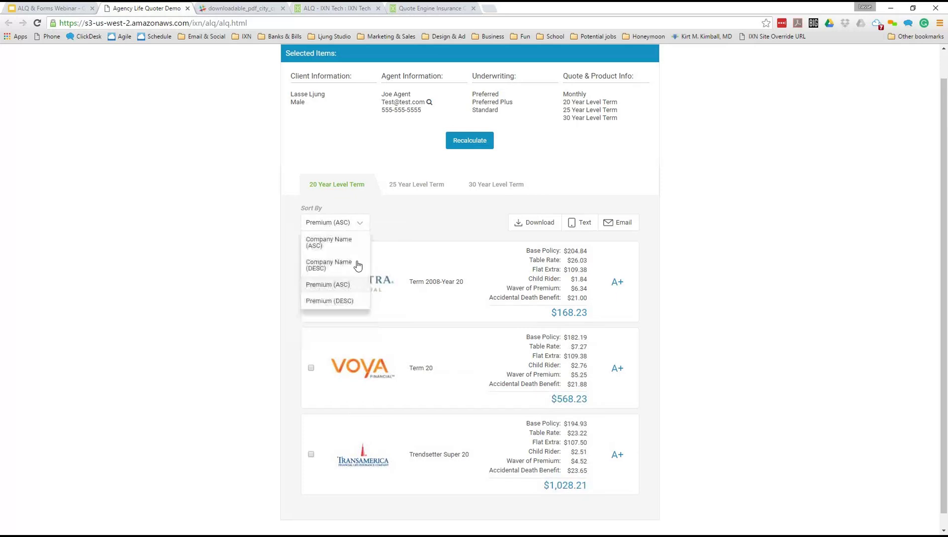
{"action": "left_click", "coordinate": [354, 302]}
{"action": "left_click", "coordinate": [323, 228]}
{"action": "left_click", "coordinate": [331, 240]}
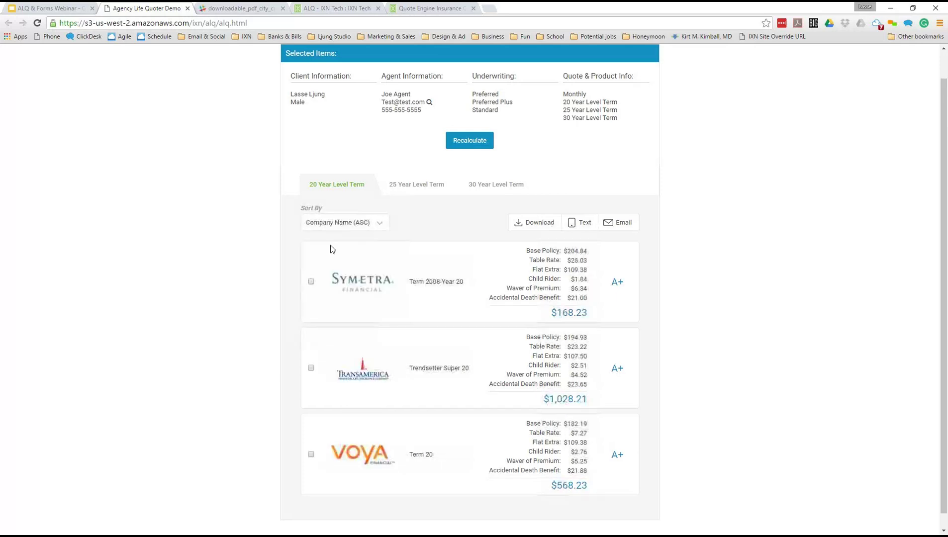
{"action": "left_click", "coordinate": [338, 223]}
{"action": "left_click", "coordinate": [343, 256]}
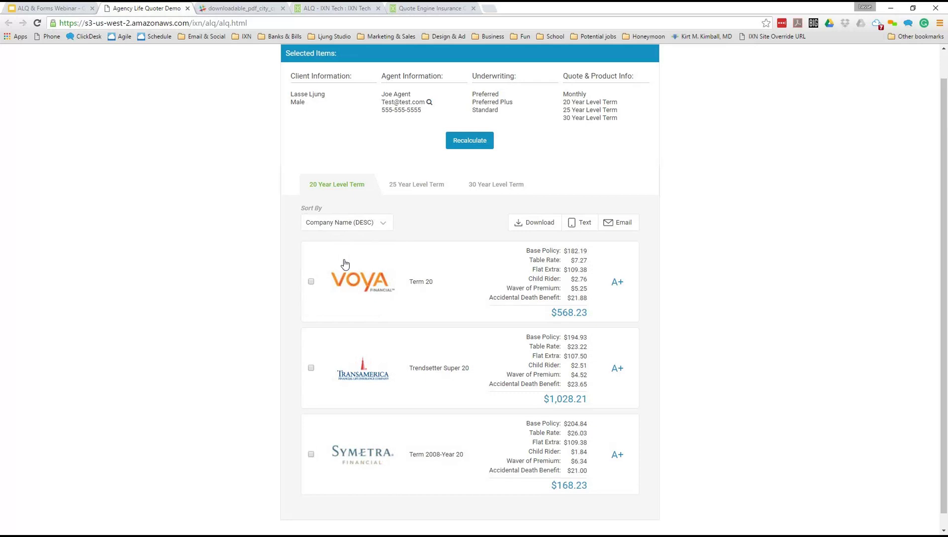
- Sort the quotes by Premium (ASC) and check the Transamerica Trendsetter Super 20 quote
{"action": "left_click", "coordinate": [352, 224]}
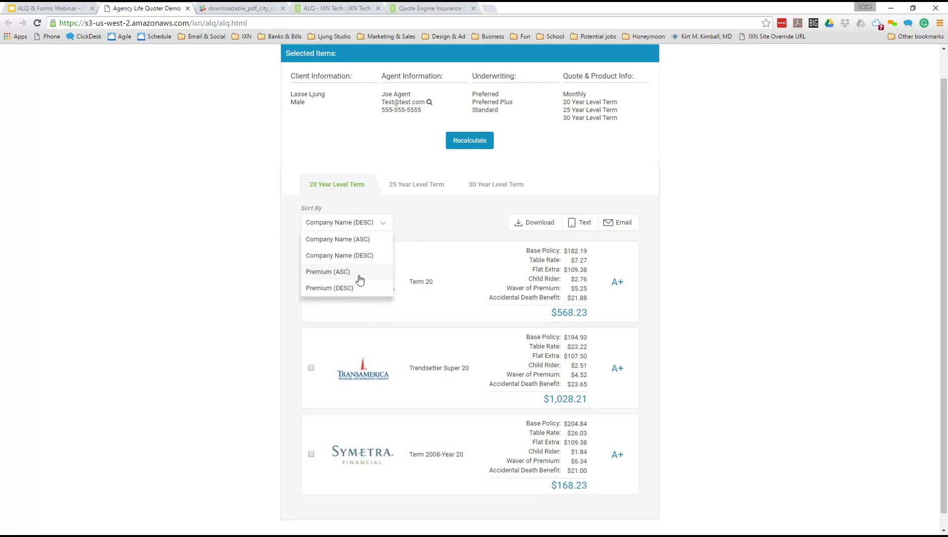
{"action": "left_click", "coordinate": [360, 280]}
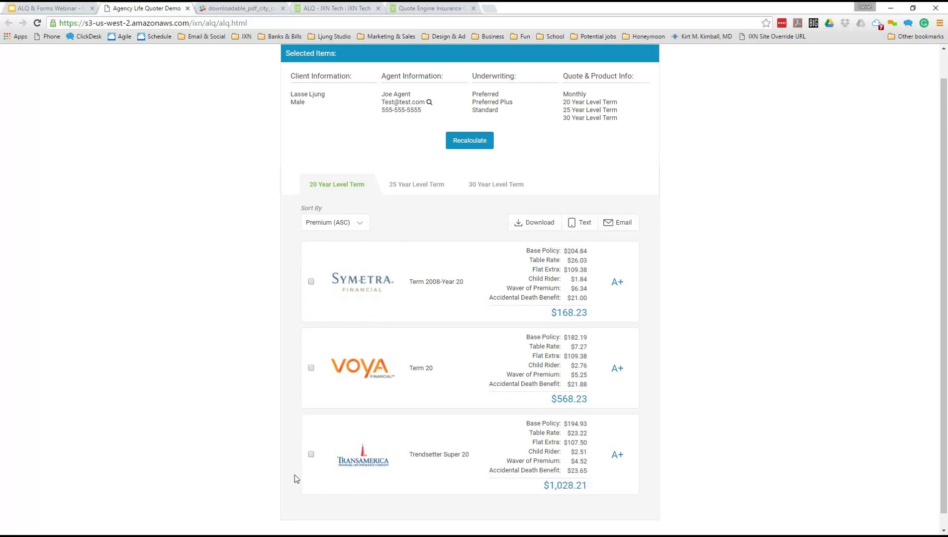
{"action": "left_click", "coordinate": [311, 454]}
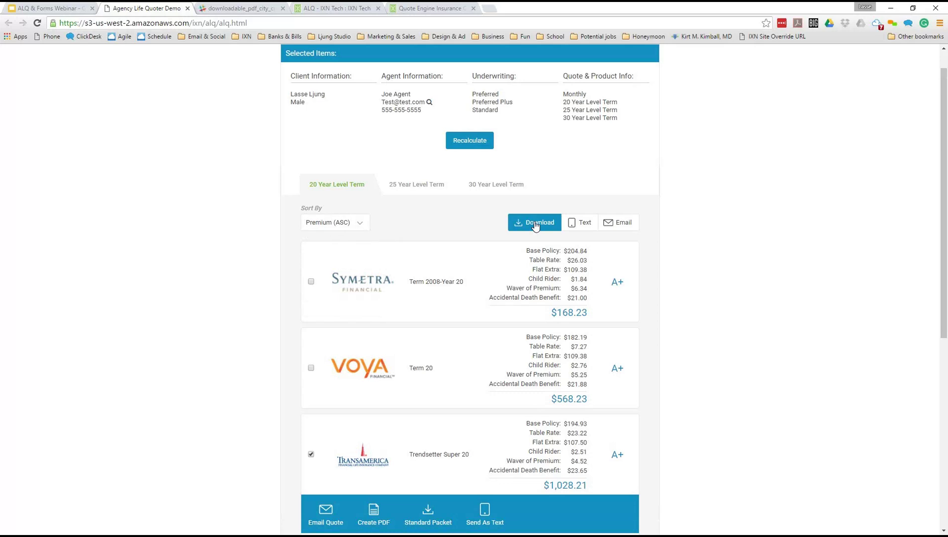
{"action": "left_click", "coordinate": [310, 454]}
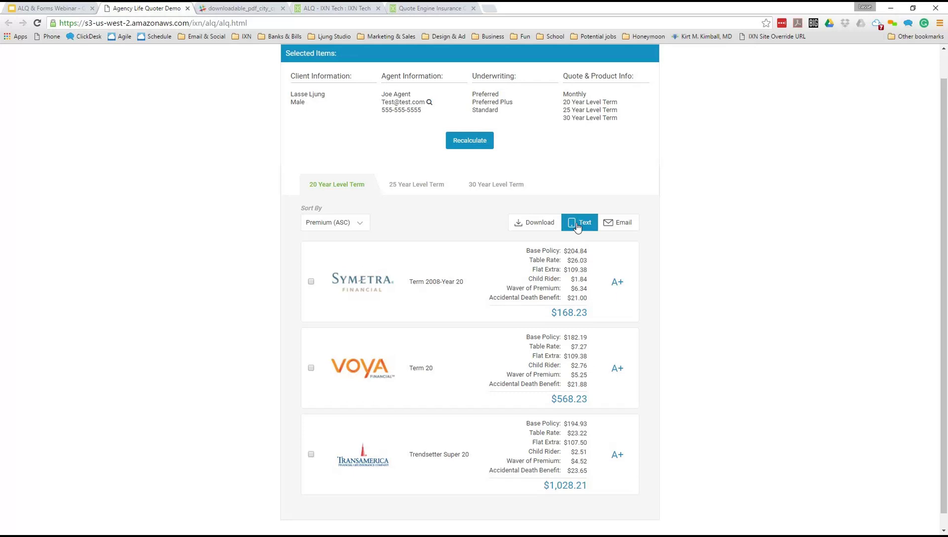
{"action": "left_click", "coordinate": [576, 226]}
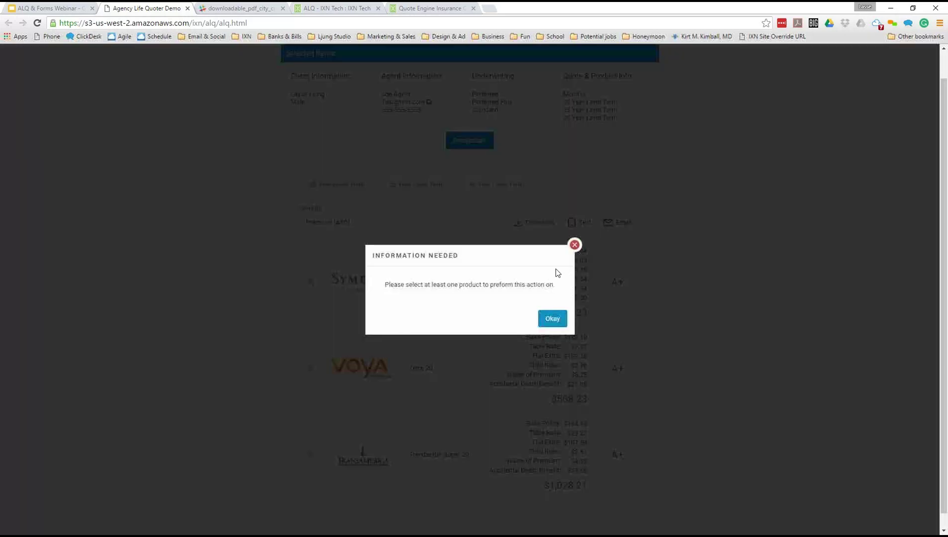
{"action": "left_click", "coordinate": [303, 479]}
{"action": "left_click", "coordinate": [311, 454]}
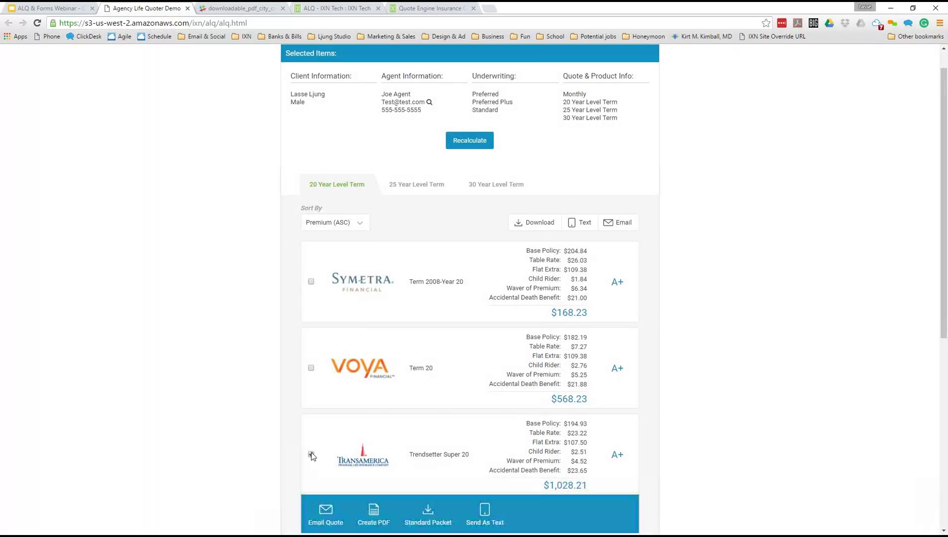
{"action": "left_click", "coordinate": [575, 225]}
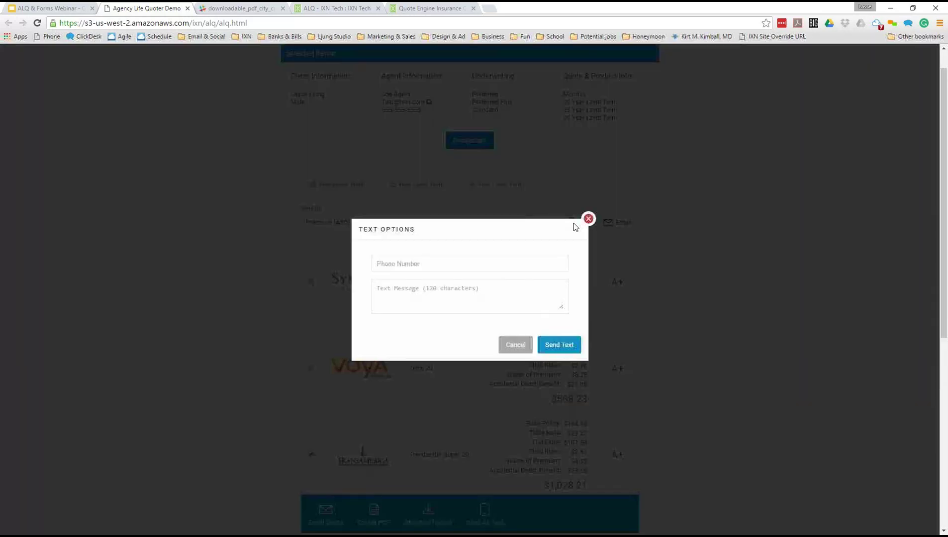
{"action": "left_click", "coordinate": [390, 262]}
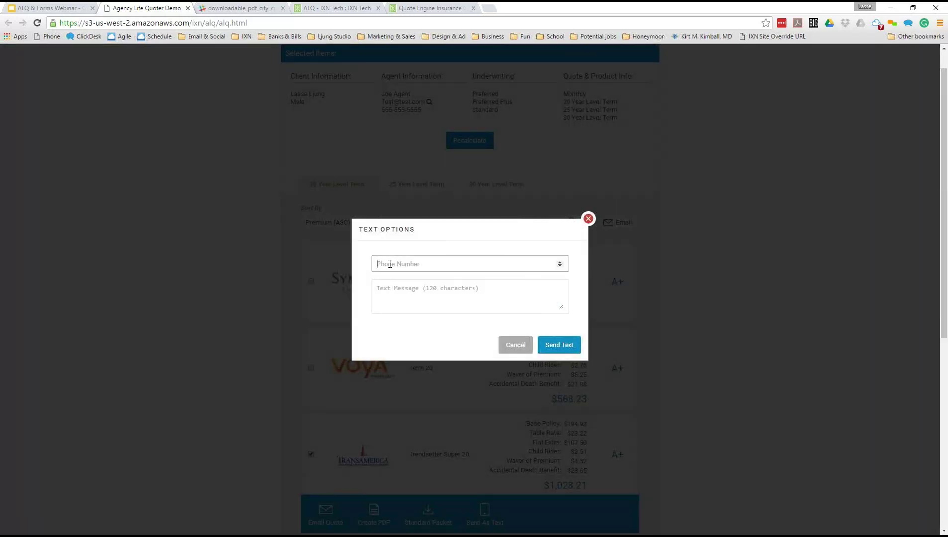
{"action": "left_click", "coordinate": [400, 298]}
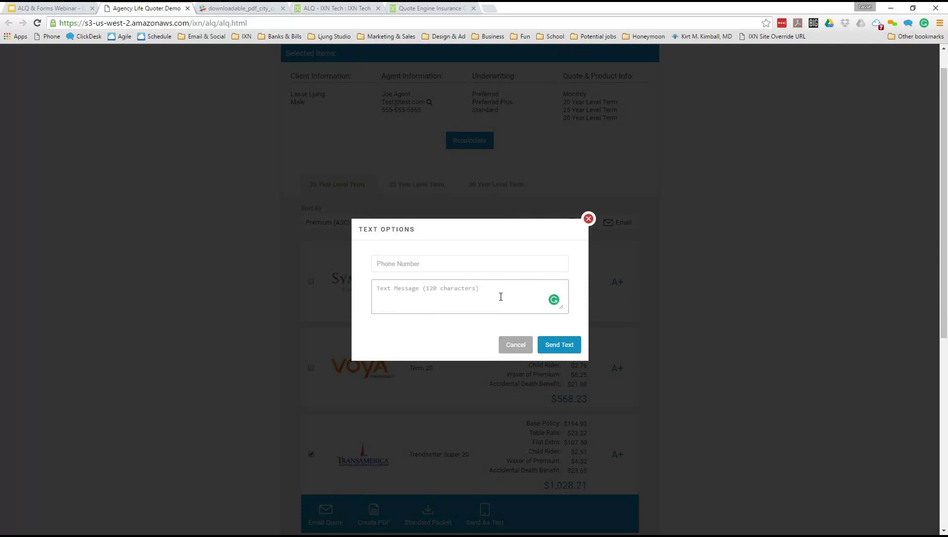
{"action": "left_click", "coordinate": [588, 219]}
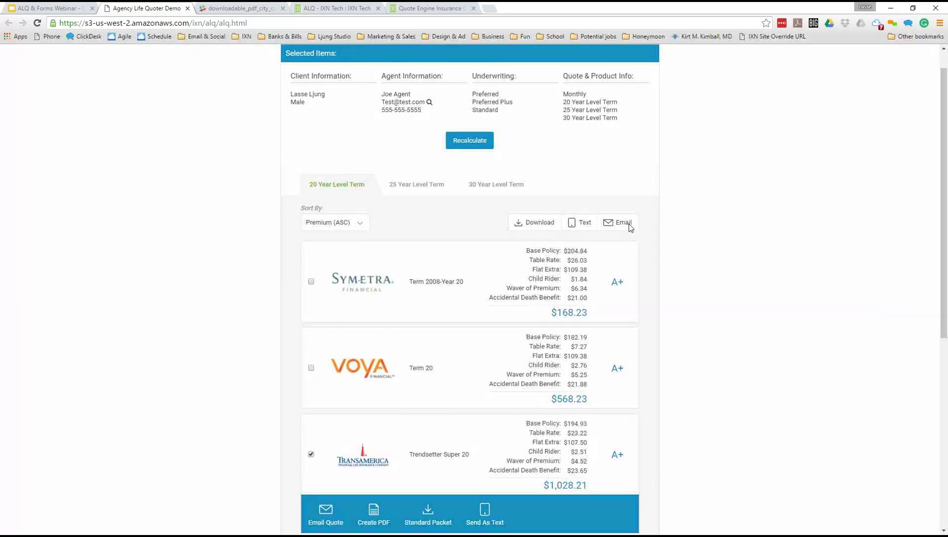
{"action": "left_click", "coordinate": [627, 223]}
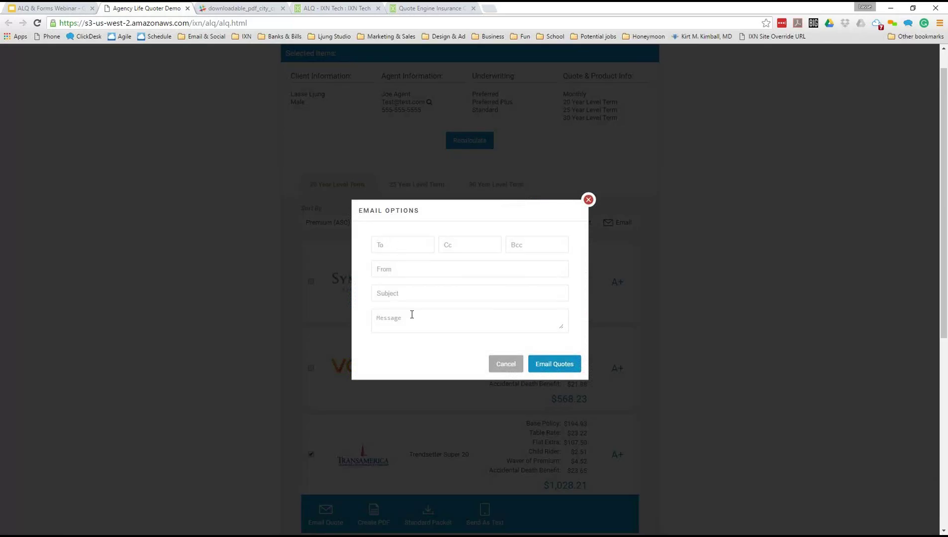
{"action": "left_click", "coordinate": [588, 201]}
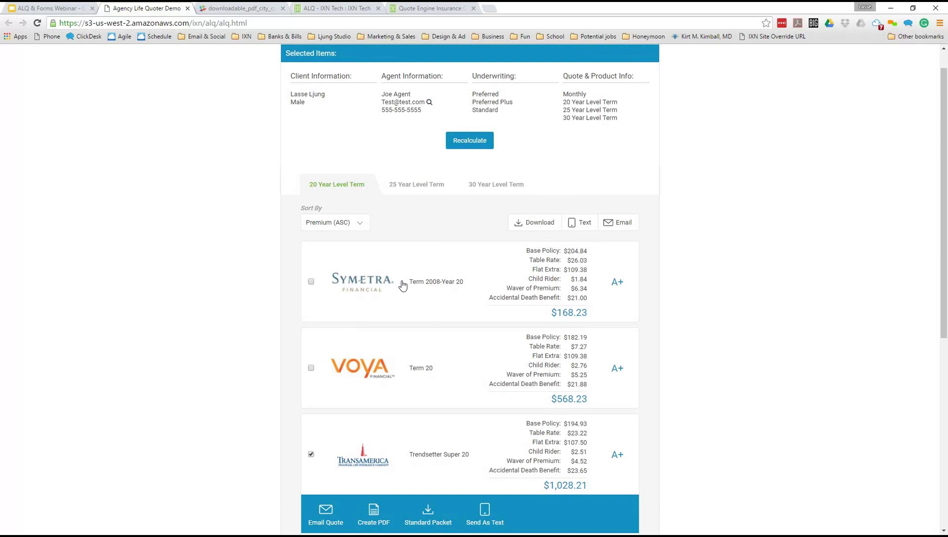
{"action": "scroll", "coordinate": [402, 281], "scroll_direction": "up", "scroll_amount": 1}
{"action": "scroll", "coordinate": [433, 281], "scroll_direction": "down", "scroll_amount": 1}
{"action": "scroll", "coordinate": [532, 278], "scroll_direction": "up", "scroll_amount": 1}
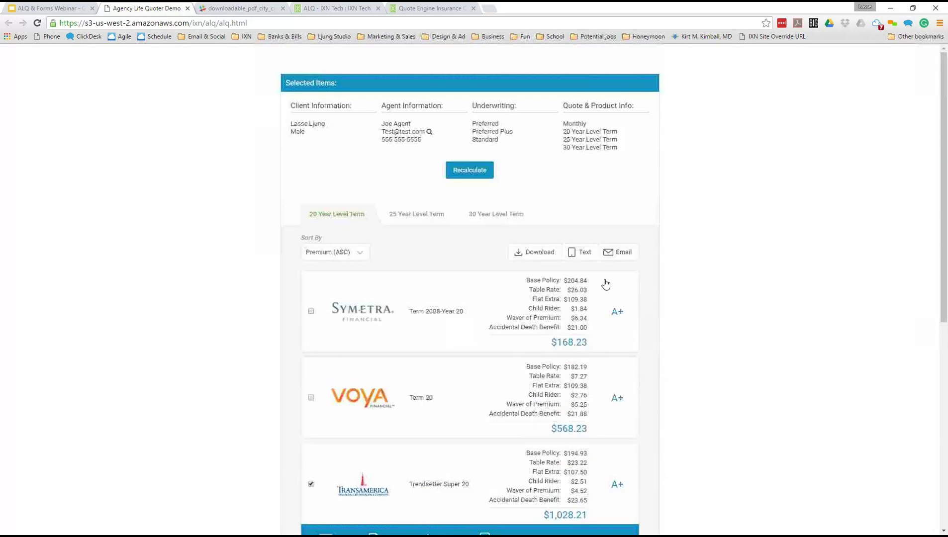
{"action": "left_click", "coordinate": [624, 252]}
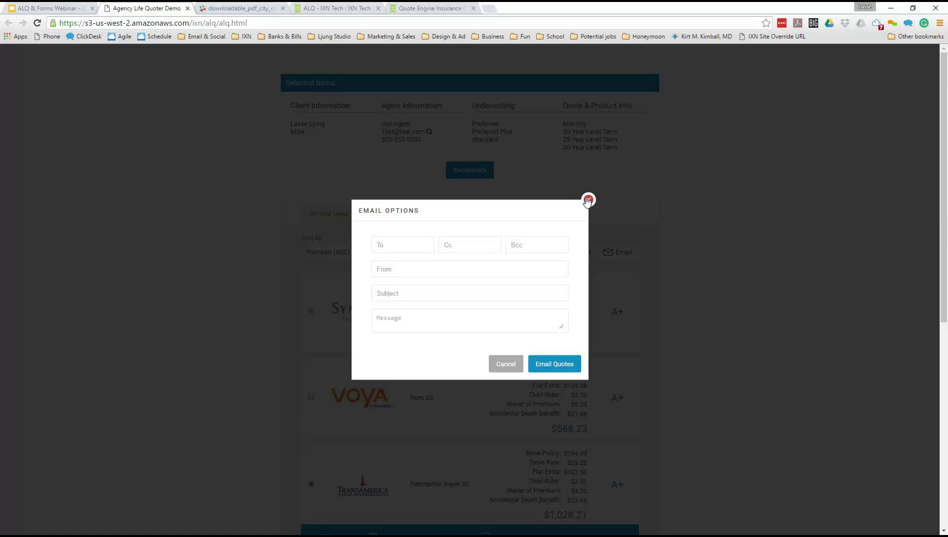
{"action": "left_click", "coordinate": [588, 200]}
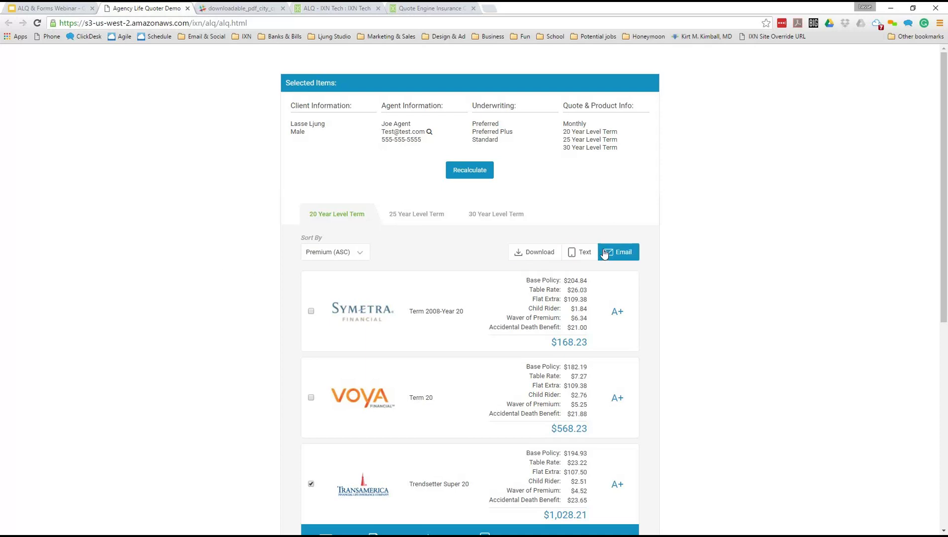
{"action": "left_click", "coordinate": [582, 252]}
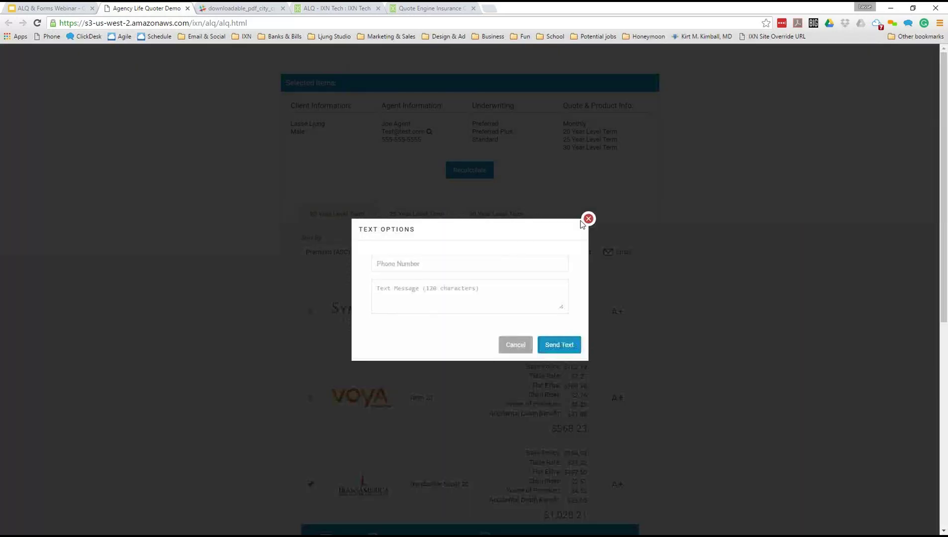
{"action": "left_click", "coordinate": [588, 219]}
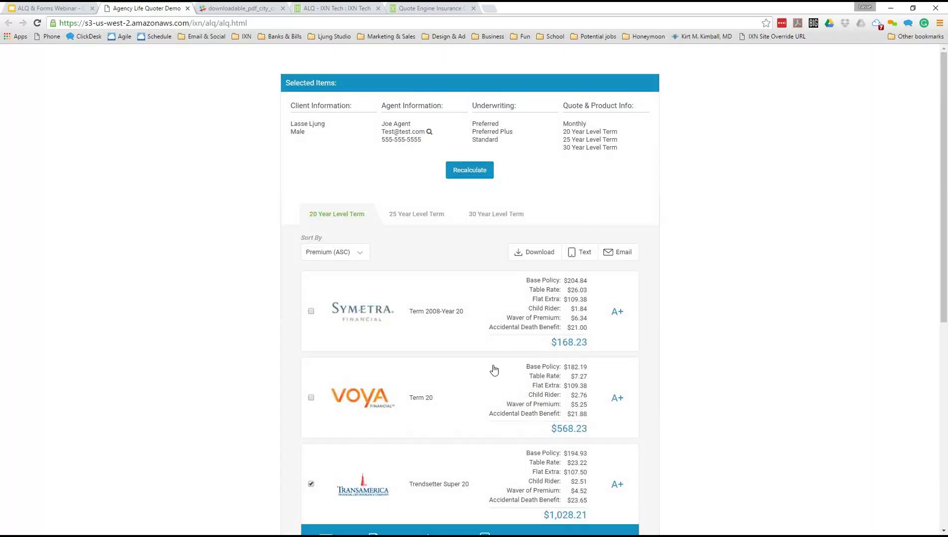
- Scroll the results and collapse the materials under the Transamerica quote
{"action": "scroll", "coordinate": [494, 368], "scroll_direction": "down", "scroll_amount": 1}
{"action": "scroll", "coordinate": [561, 348], "scroll_direction": "up", "scroll_amount": 1}
{"action": "scroll", "coordinate": [677, 336], "scroll_direction": "down", "scroll_amount": 1}
{"action": "scroll", "coordinate": [679, 336], "scroll_direction": "down", "scroll_amount": 4}
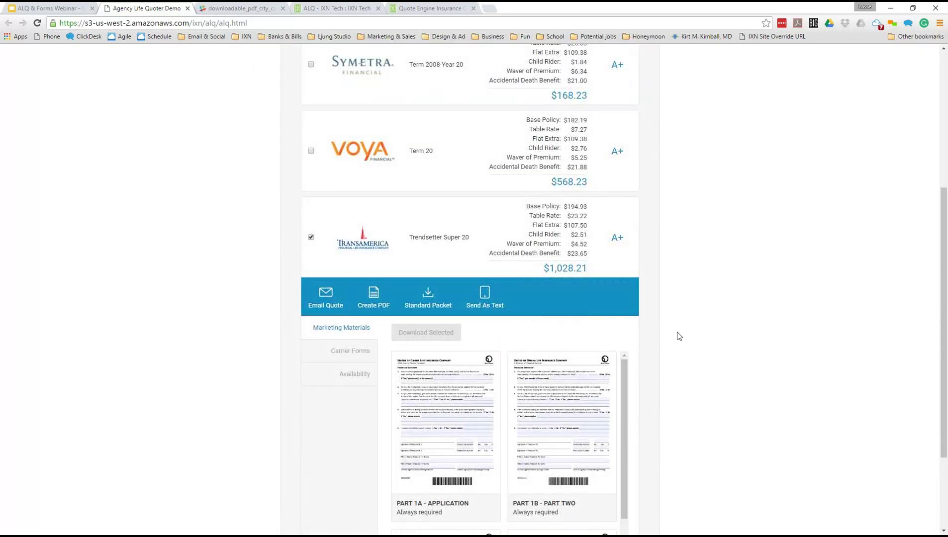
{"action": "left_click", "coordinate": [442, 254]}
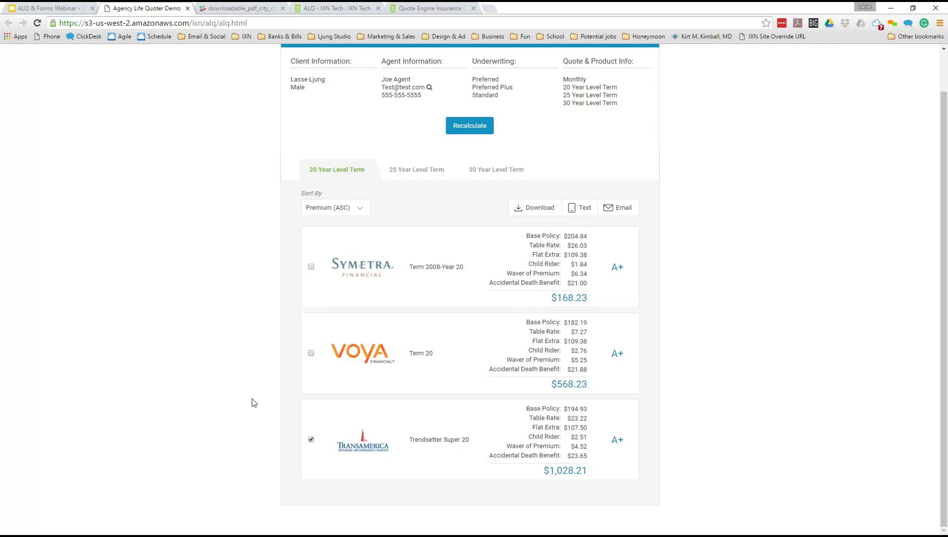
- Collapse, then re-expand the Trendsetter Super 20 card to show its actions and marketing materials
{"action": "scroll", "coordinate": [252, 399], "scroll_direction": "down", "scroll_amount": 3}
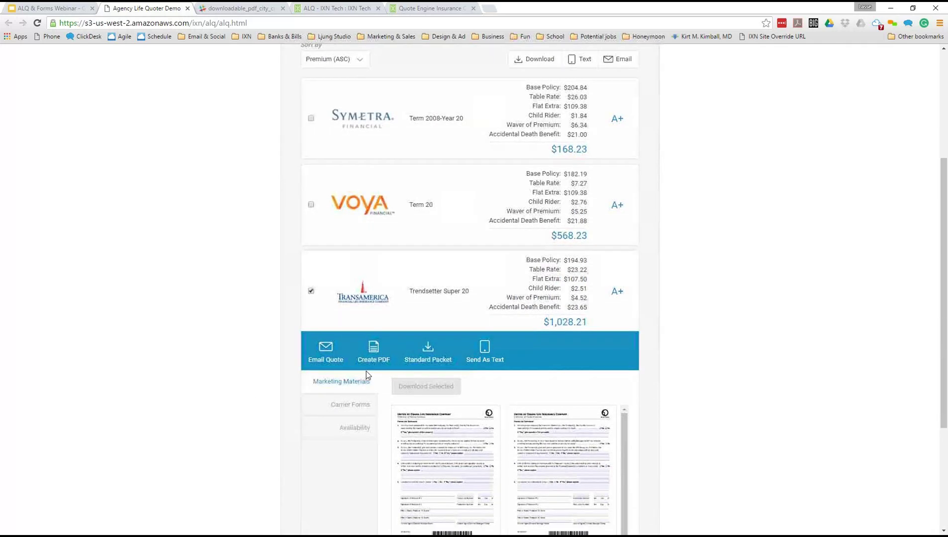
{"action": "scroll", "coordinate": [366, 371], "scroll_direction": "down", "scroll_amount": 2}
{"action": "scroll", "coordinate": [618, 362], "scroll_direction": "up", "scroll_amount": 1}
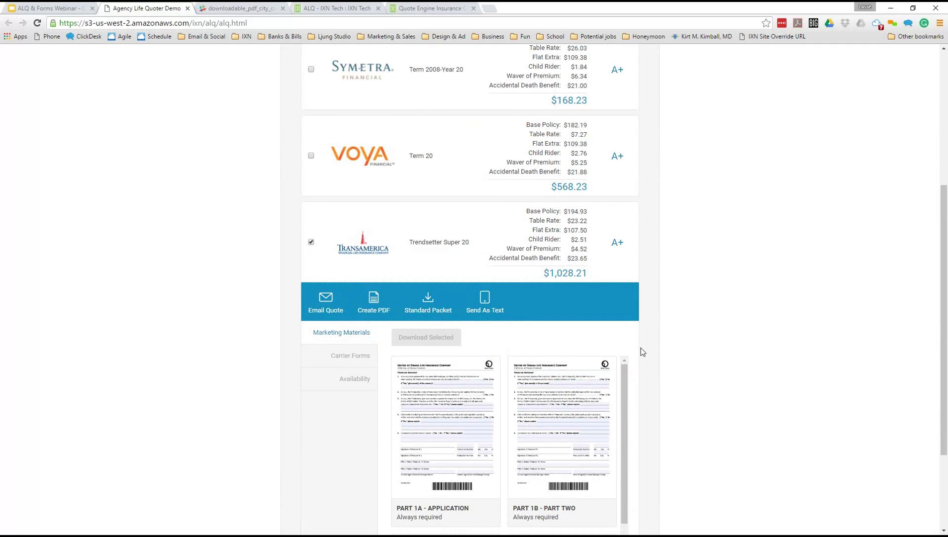
{"action": "left_click", "coordinate": [485, 250]}
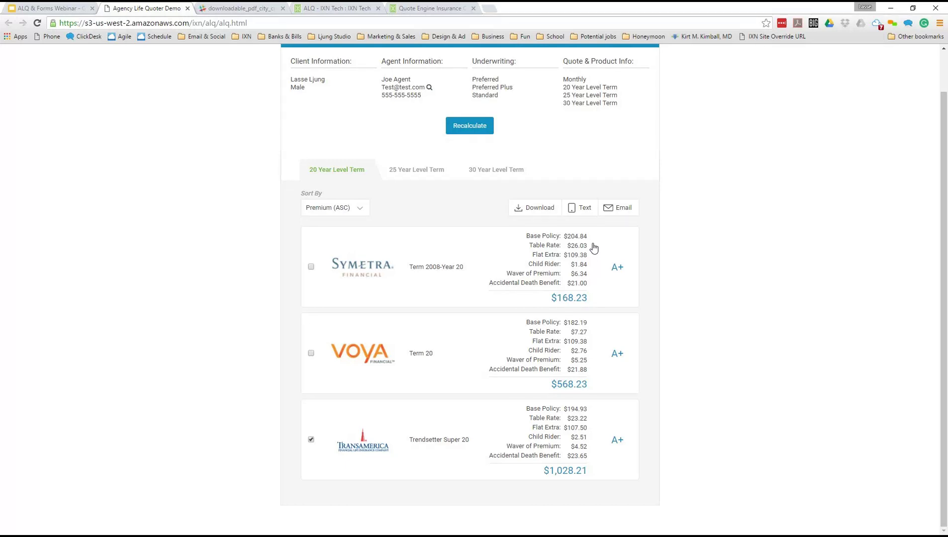
{"action": "left_click", "coordinate": [474, 417]}
{"action": "scroll", "coordinate": [477, 413], "scroll_direction": "down", "scroll_amount": 3}
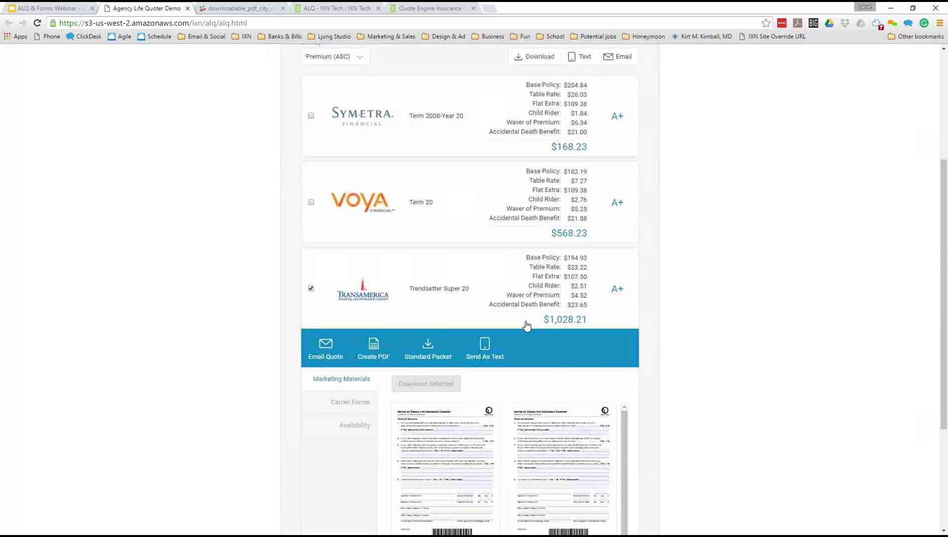
{"action": "scroll", "coordinate": [526, 326], "scroll_direction": "down", "scroll_amount": 2}
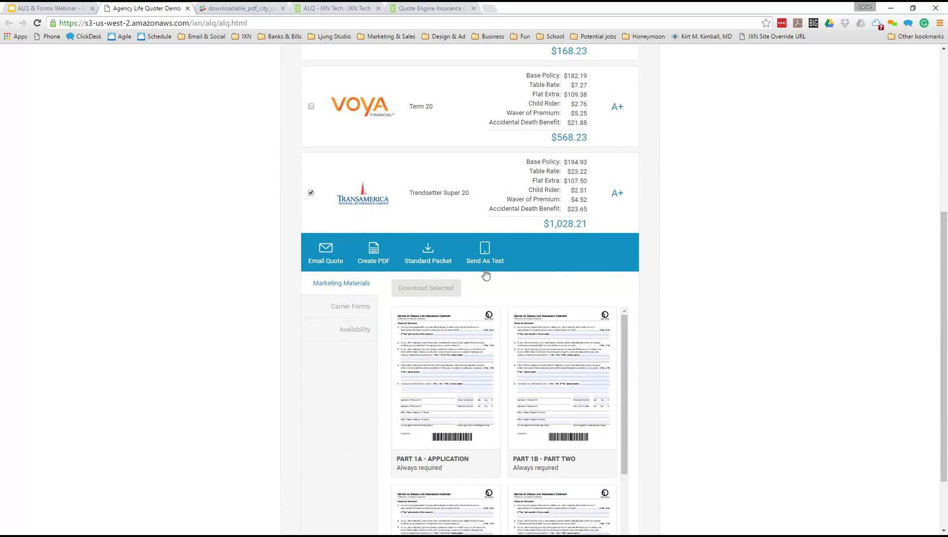
{"action": "left_click", "coordinate": [424, 127]}
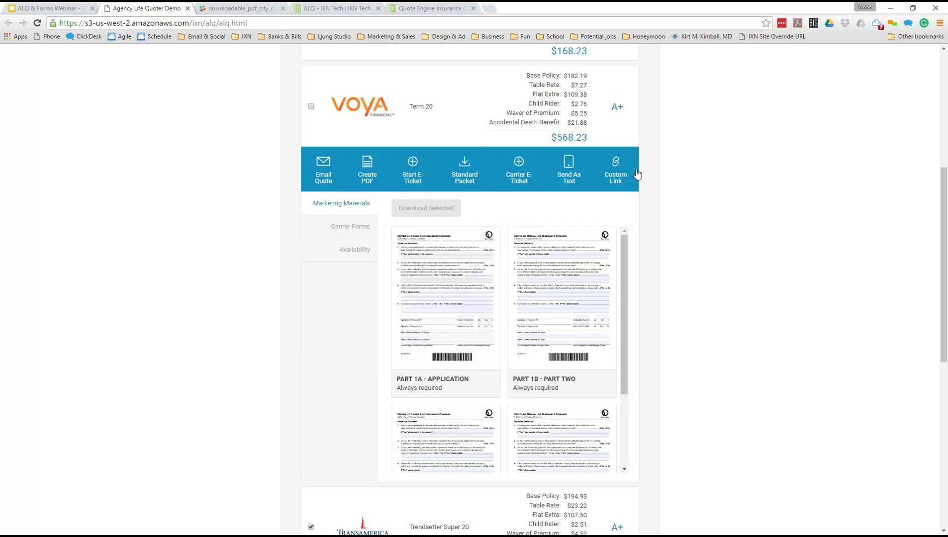
{"action": "left_click", "coordinate": [579, 161]}
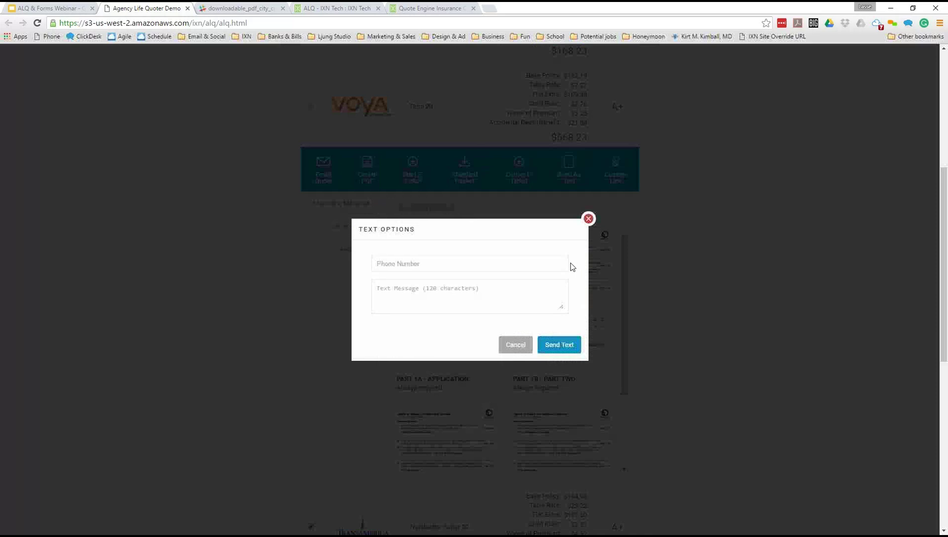
{"action": "left_click", "coordinate": [591, 220]}
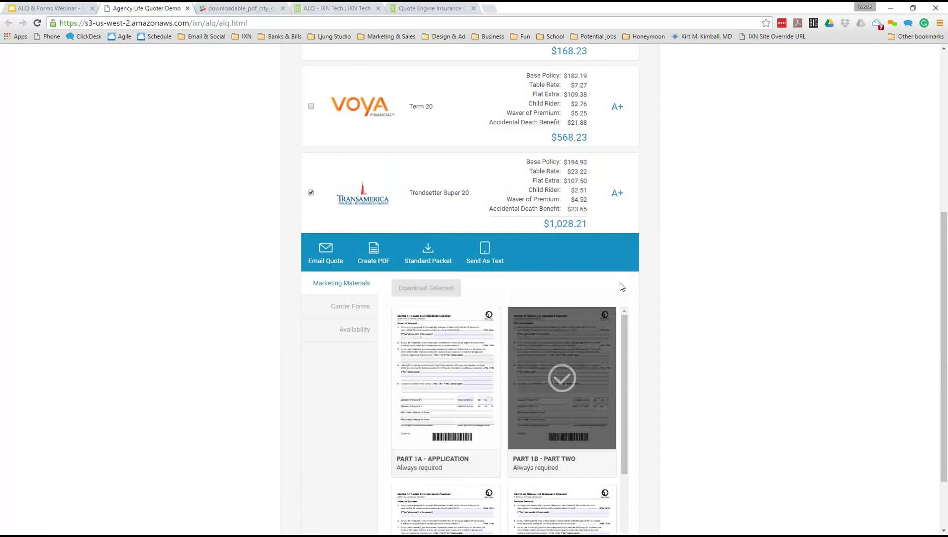
- Switch to Transamerica's Carrier Forms, glance at Availability, and return to Carrier Forms
{"action": "scroll", "coordinate": [620, 279], "scroll_direction": "down", "scroll_amount": 1}
{"action": "left_click", "coordinate": [343, 258]}
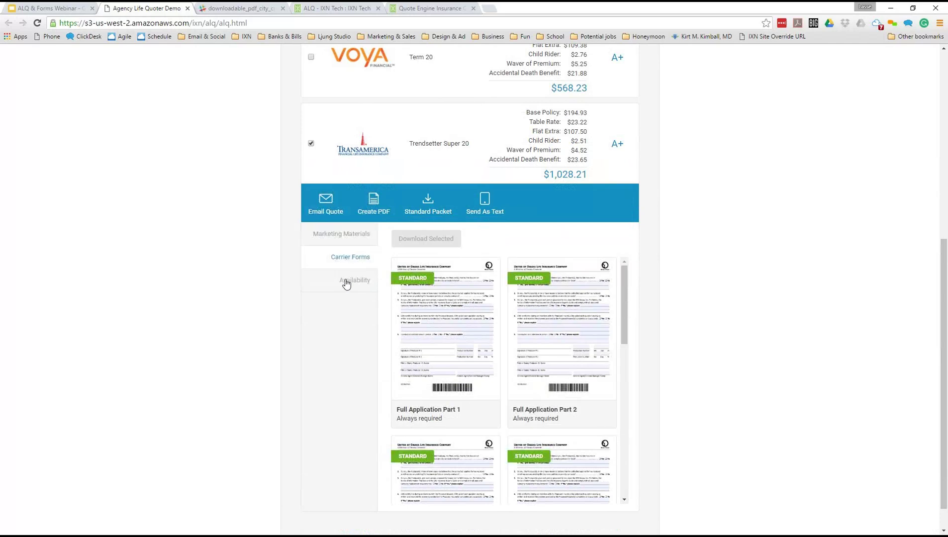
{"action": "left_click", "coordinate": [345, 280]}
{"action": "left_click", "coordinate": [344, 258]}
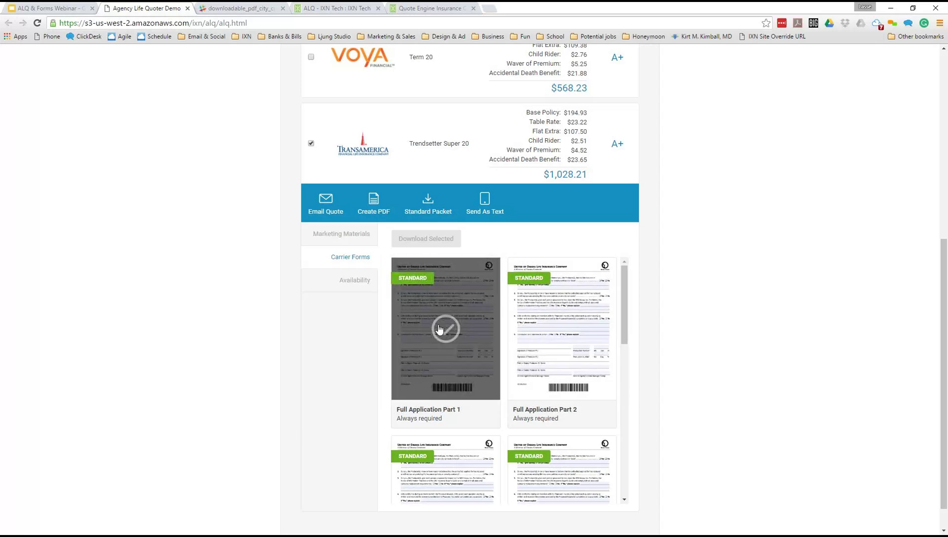
- Select Full Application Part 1 and Part 2 for download, then deselect Part 2
{"action": "left_click", "coordinate": [439, 329]}
{"action": "left_click", "coordinate": [561, 330]}
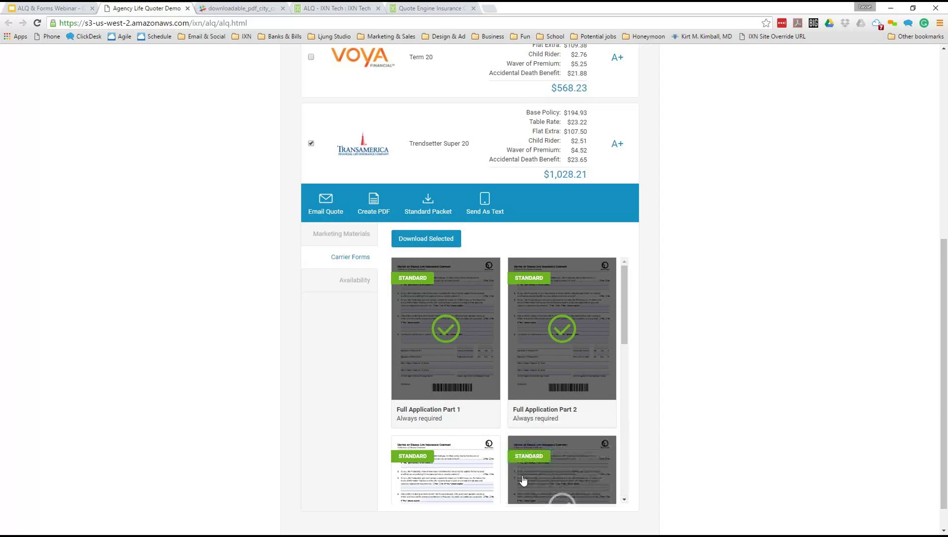
{"action": "left_click_drag", "start_coordinate": [442, 419], "coordinate": [396, 409]}
{"action": "left_click", "coordinate": [397, 408]}
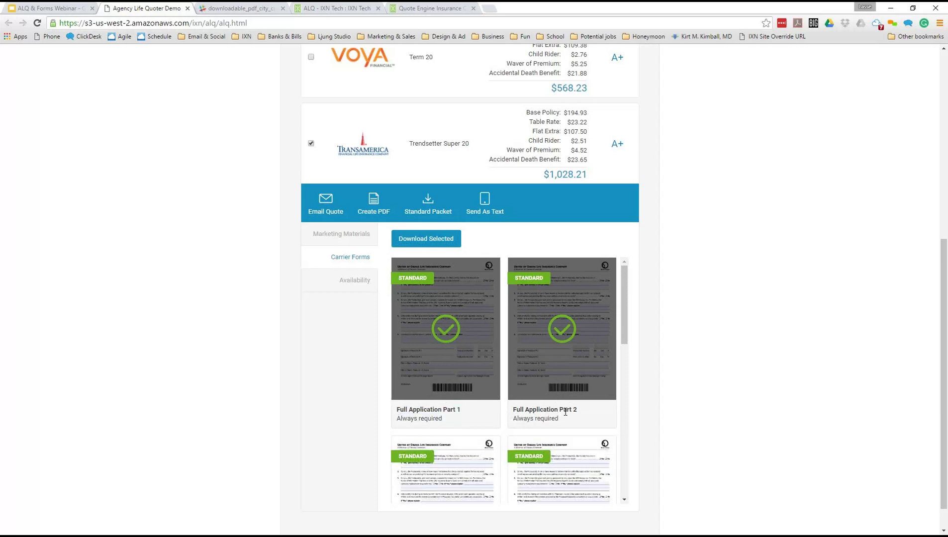
{"action": "left_click", "coordinate": [571, 332]}
{"action": "left_click", "coordinate": [465, 331]}
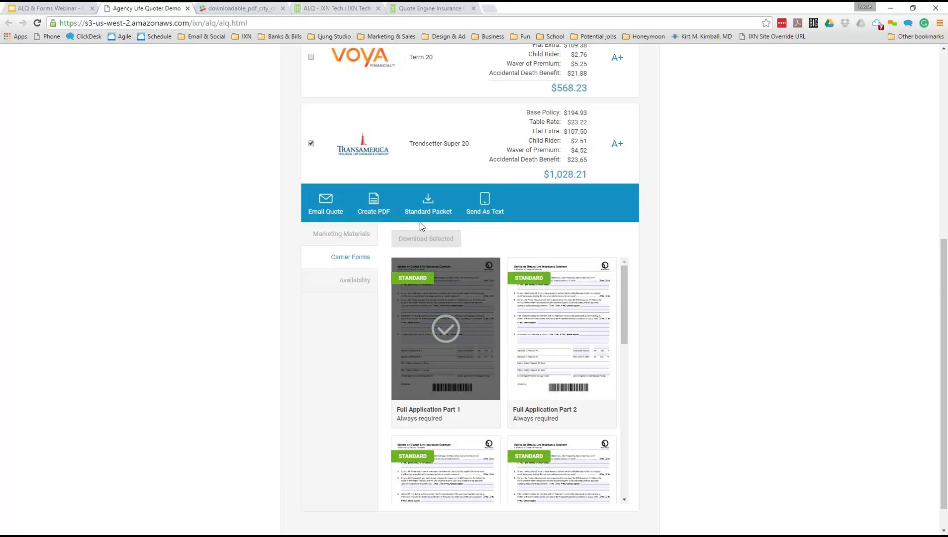
{"action": "left_click", "coordinate": [422, 209]}
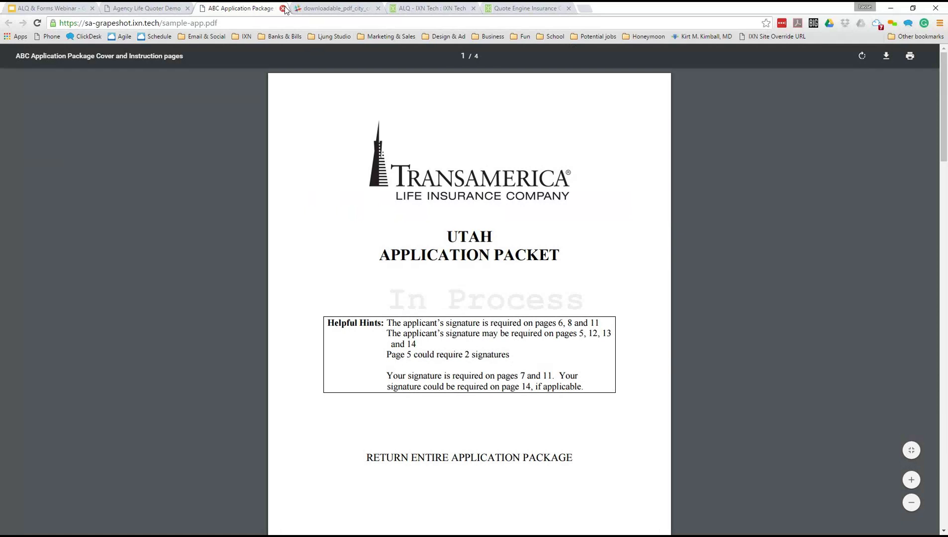
{"action": "left_click", "coordinate": [282, 8]}
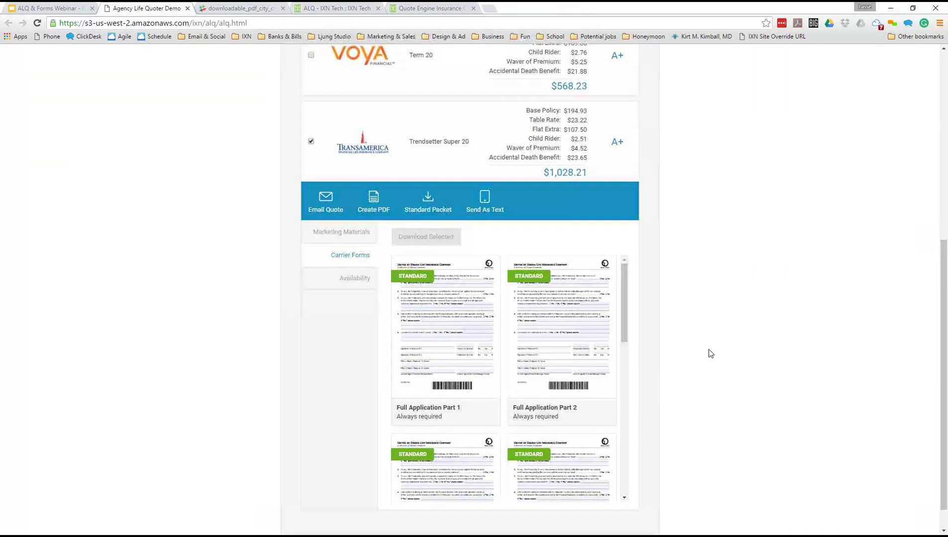
{"action": "scroll", "coordinate": [437, 327], "scroll_direction": "down", "scroll_amount": 1}
- Toggle Full Application Part 1 and 2 off, then select PART 1A - APPLICATION and PART 1B - PART TWO
{"action": "left_click", "coordinate": [437, 327]}
{"action": "left_click", "coordinate": [566, 318]}
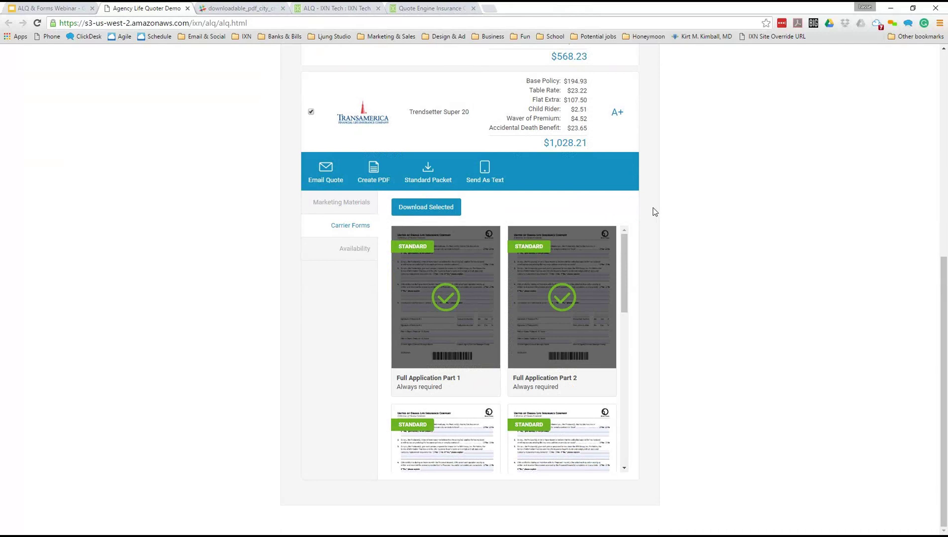
{"action": "left_click", "coordinate": [557, 307]}
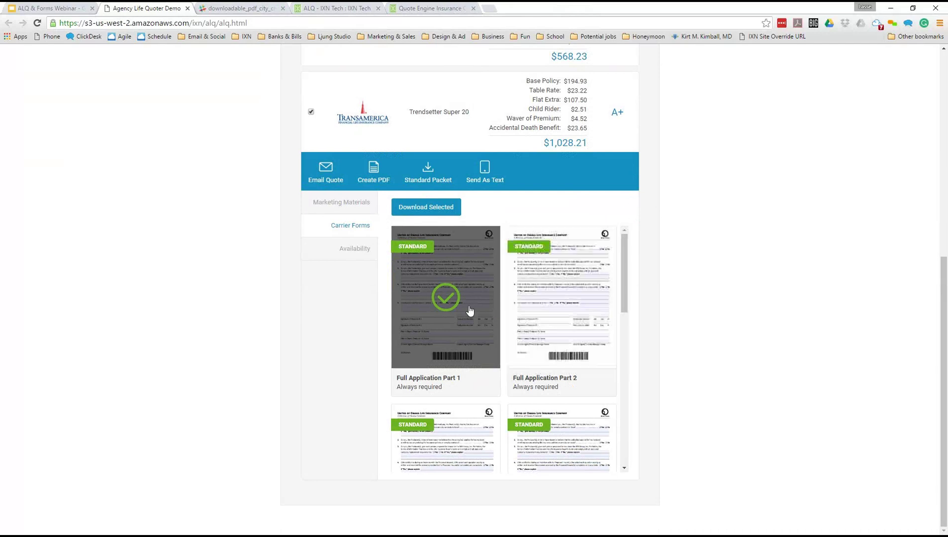
{"action": "left_click", "coordinate": [457, 309]}
{"action": "scroll", "coordinate": [527, 314], "scroll_direction": "down", "scroll_amount": 1}
{"action": "scroll", "coordinate": [527, 313], "scroll_direction": "down", "scroll_amount": 5}
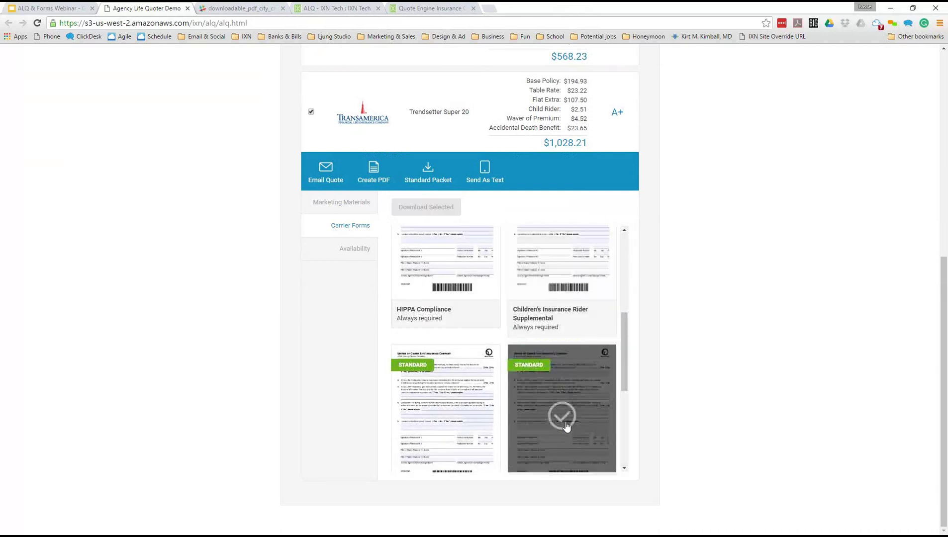
{"action": "left_click", "coordinate": [547, 423]}
{"action": "left_click", "coordinate": [450, 415]}
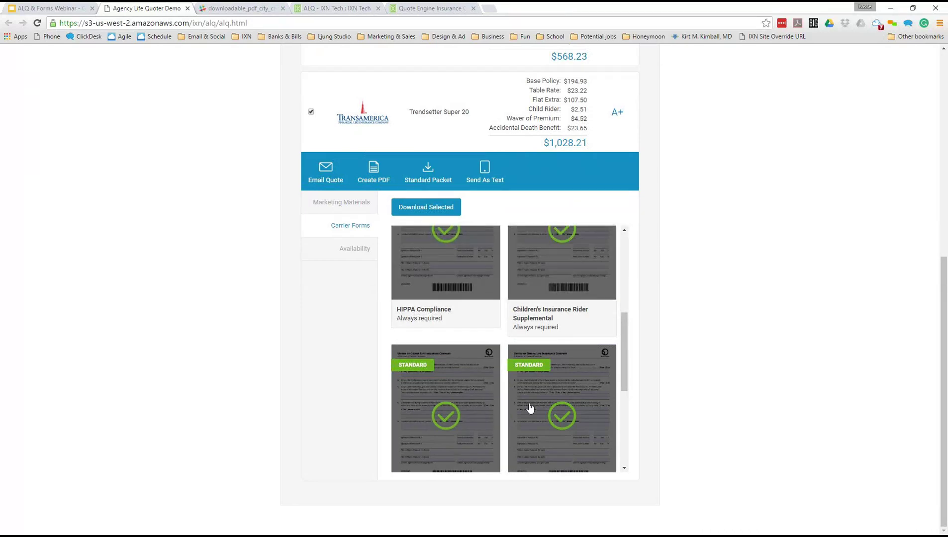
{"action": "scroll", "coordinate": [529, 408], "scroll_direction": "down", "scroll_amount": 3}
{"action": "scroll", "coordinate": [496, 394], "scroll_direction": "up", "scroll_amount": 4}
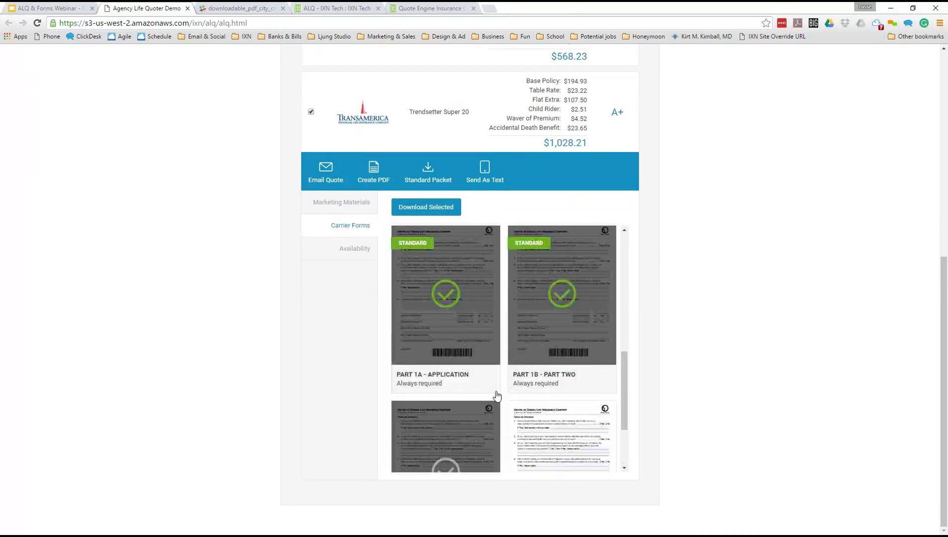
{"action": "scroll", "coordinate": [464, 327], "scroll_direction": "up", "scroll_amount": 5}
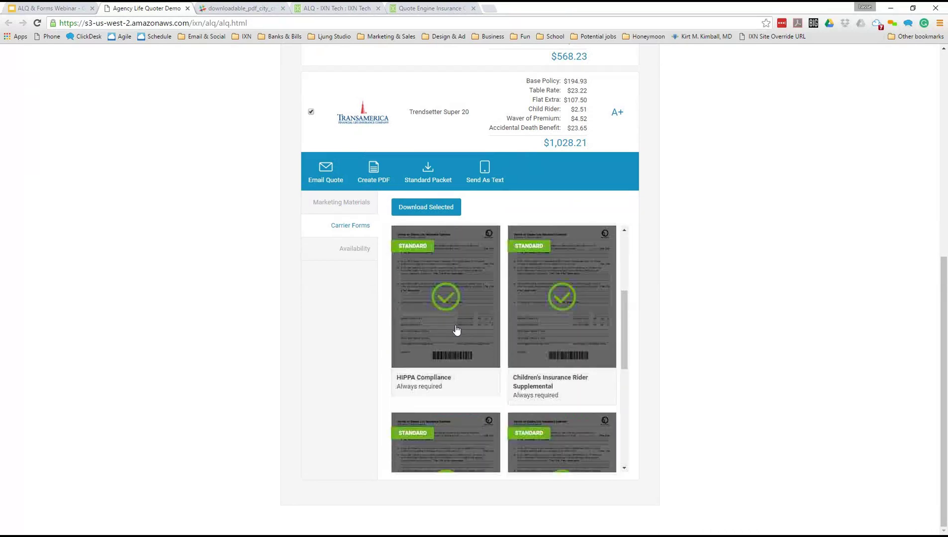
- Mark HIPPA Compliance for download, download the selected forms, and close the ICC09L031A.pdf tab
{"action": "left_click", "coordinate": [445, 299]}
{"action": "left_click", "coordinate": [521, 301]}
{"action": "left_click", "coordinate": [455, 321]}
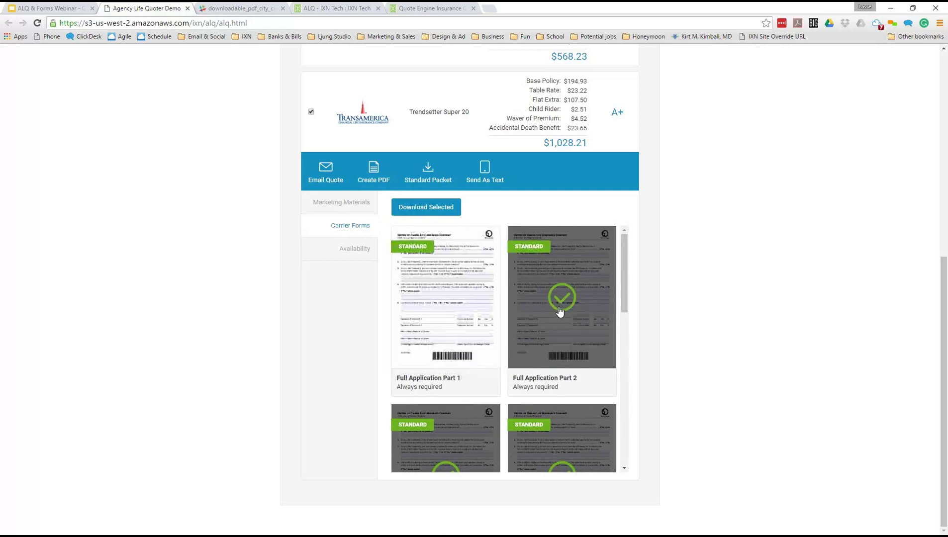
{"action": "left_click", "coordinate": [559, 313]}
{"action": "scroll", "coordinate": [434, 454], "scroll_direction": "down", "scroll_amount": 3}
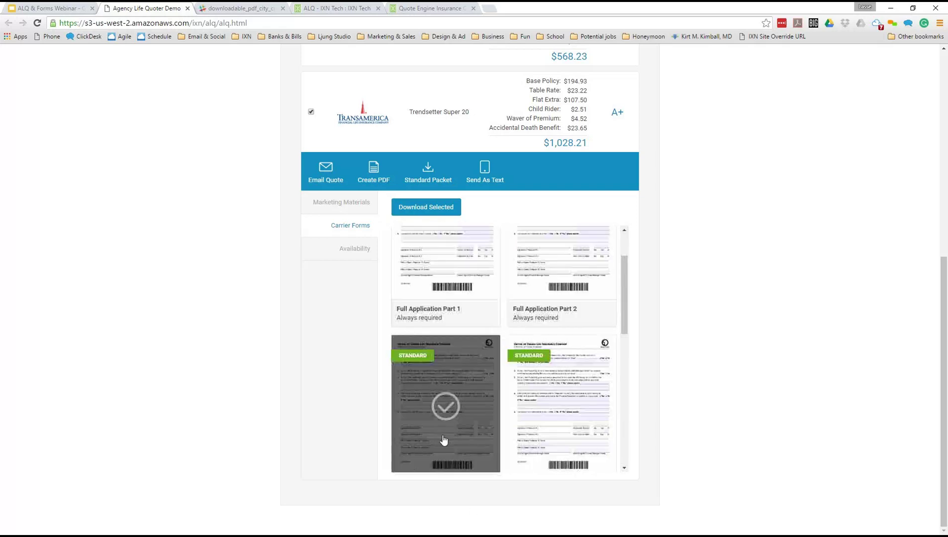
{"action": "left_click", "coordinate": [439, 322]}
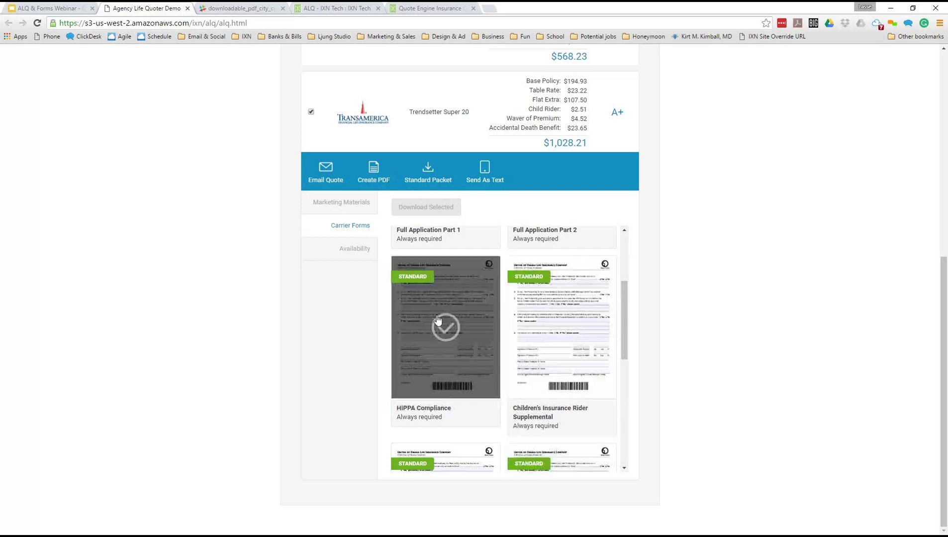
{"action": "left_click", "coordinate": [441, 214]}
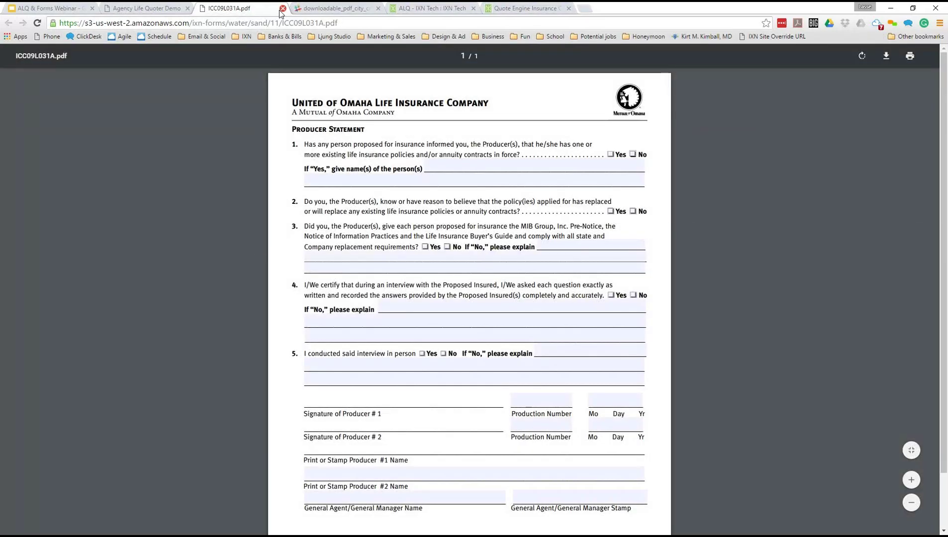
{"action": "key", "text": "ctrl+w"}
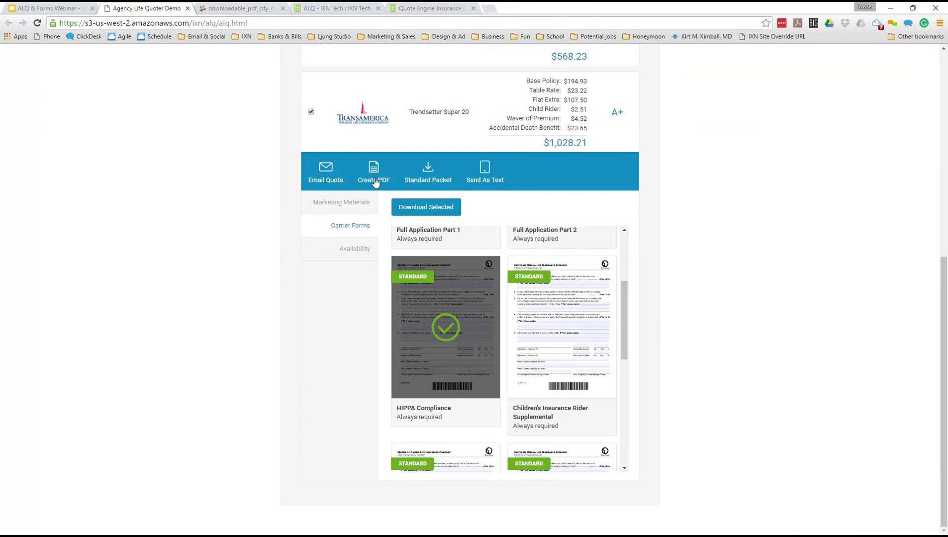
- Check the Voya and Symetra quotes, view the City Crest Financial PDF, then return to the results
{"action": "scroll", "coordinate": [511, 287], "scroll_direction": "up", "scroll_amount": 2}
{"action": "scroll", "coordinate": [391, 198], "scroll_direction": "up", "scroll_amount": 5}
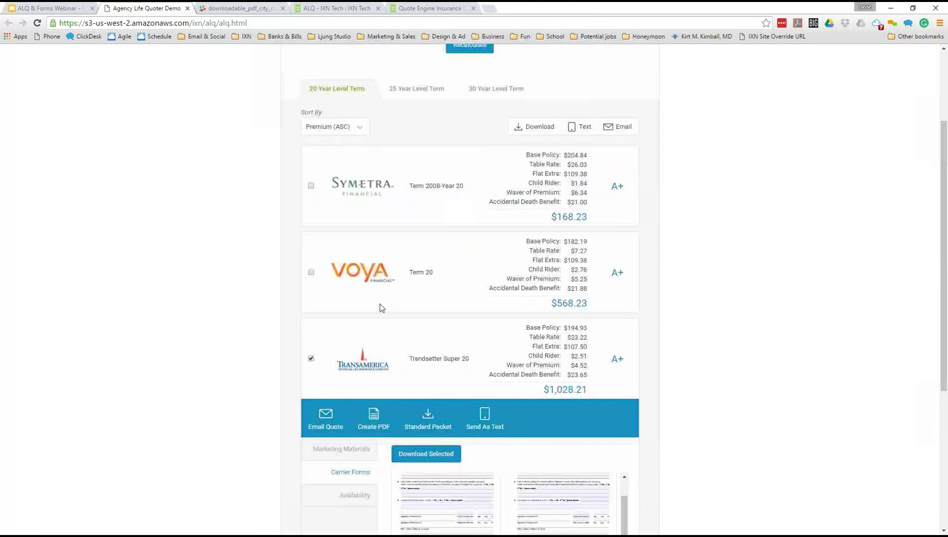
{"action": "left_click", "coordinate": [310, 272]}
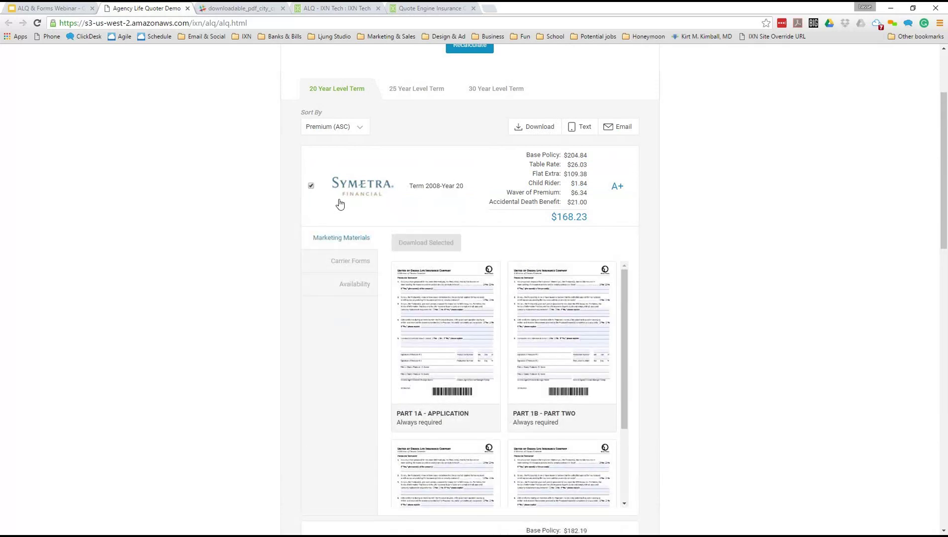
{"action": "left_click", "coordinate": [339, 206]}
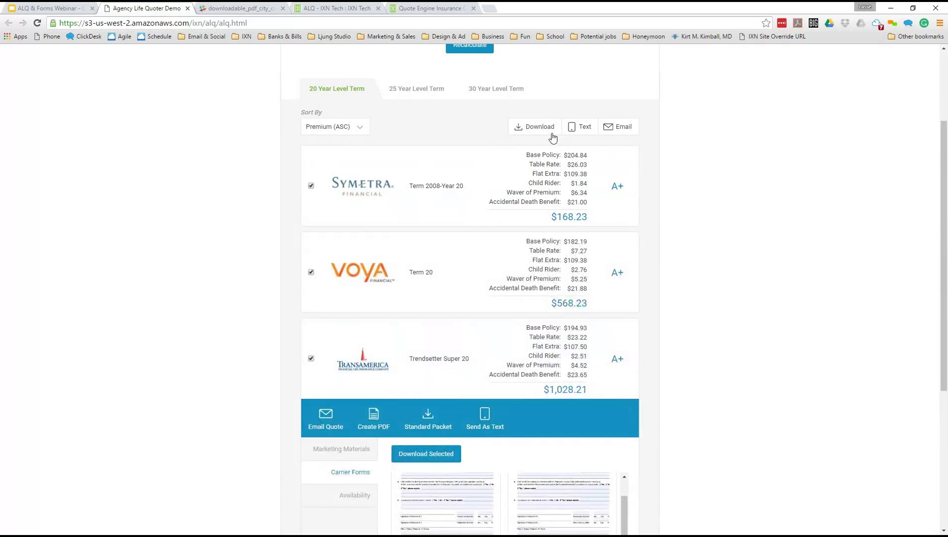
{"action": "left_click", "coordinate": [238, 8]}
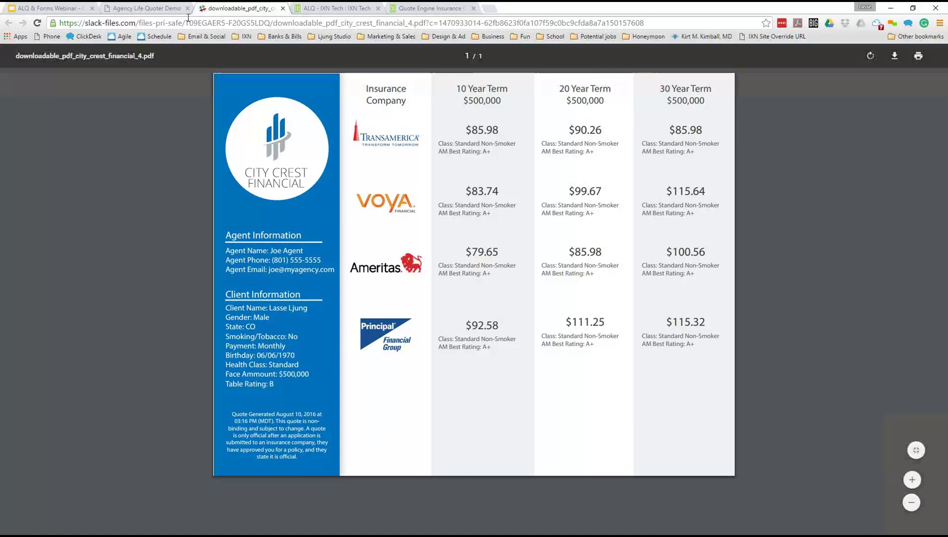
{"action": "left_click", "coordinate": [157, 8]}
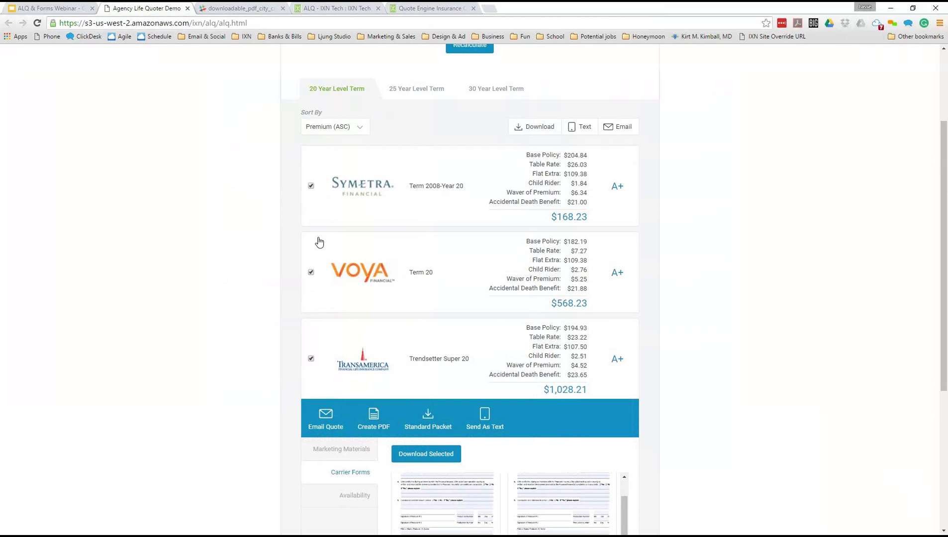
- Collapse and reopen the Transamerica quote card, then scroll through its carrier forms
{"action": "left_click", "coordinate": [436, 364]}
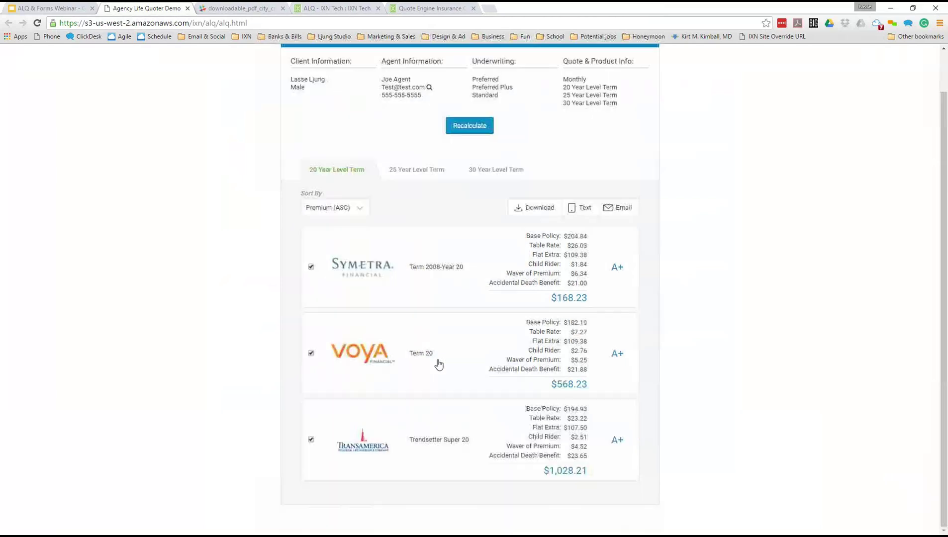
{"action": "left_click", "coordinate": [418, 426]}
{"action": "scroll", "coordinate": [417, 427], "scroll_direction": "down", "scroll_amount": 4}
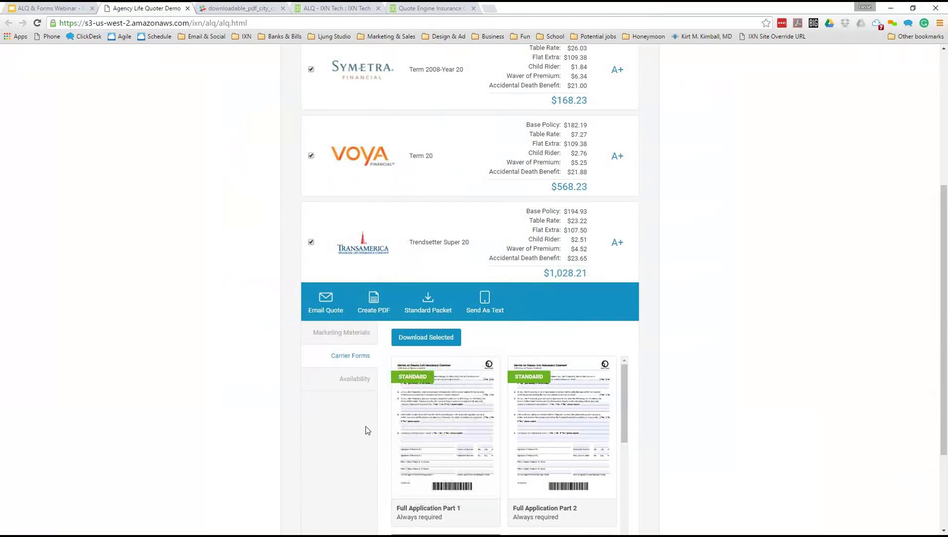
{"action": "scroll", "coordinate": [365, 428], "scroll_direction": "down", "scroll_amount": 2}
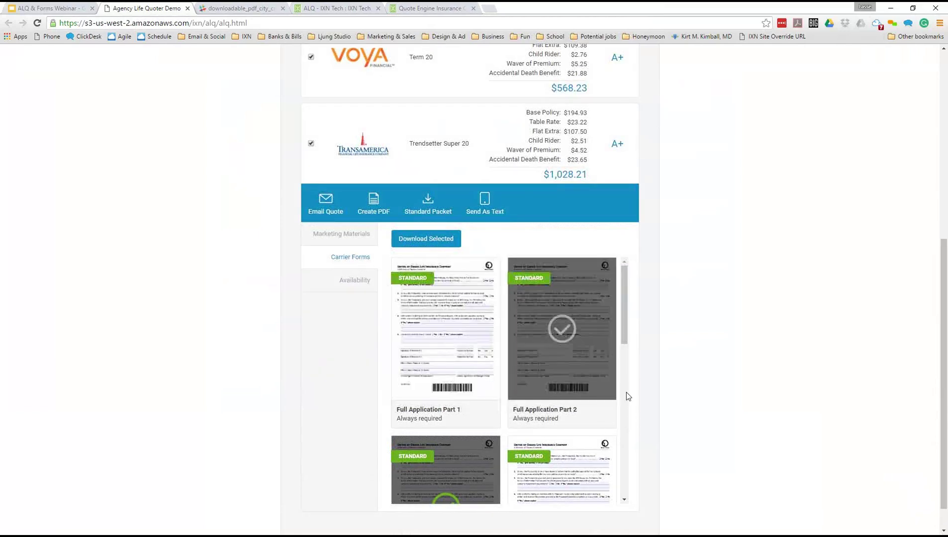
{"action": "scroll", "coordinate": [489, 376], "scroll_direction": "down", "scroll_amount": 1}
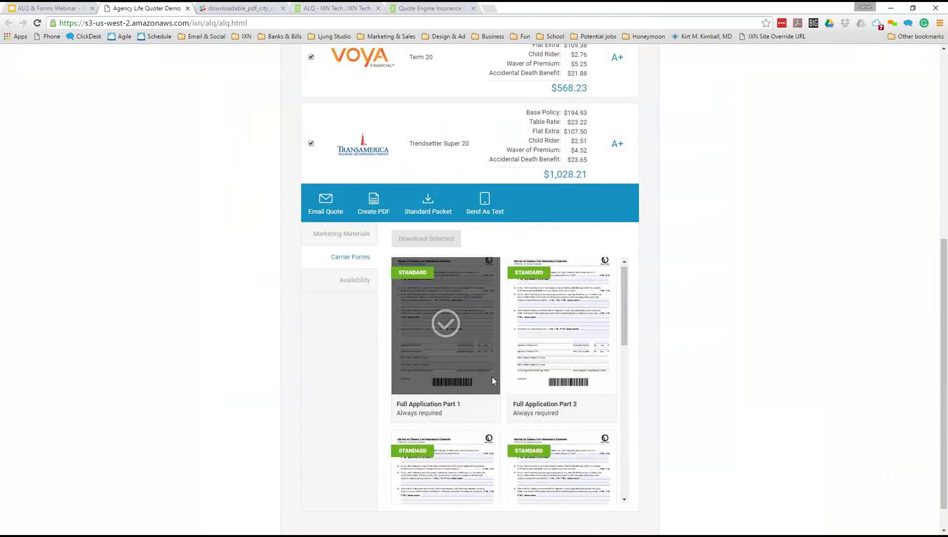
{"action": "scroll", "coordinate": [501, 390], "scroll_direction": "up", "scroll_amount": 1}
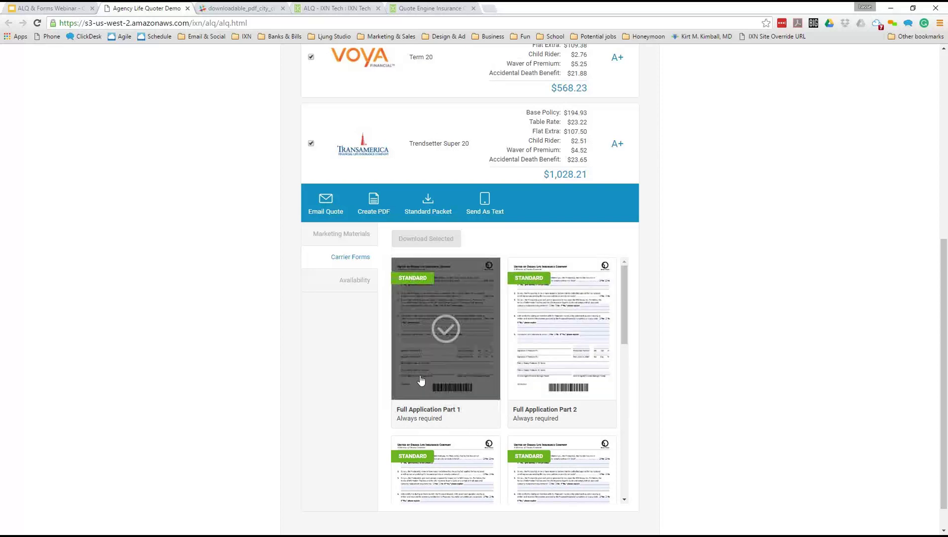
- Show Transamerica's Marketing Materials, then switch to the Availability state table and US map
{"action": "left_click", "coordinate": [361, 241]}
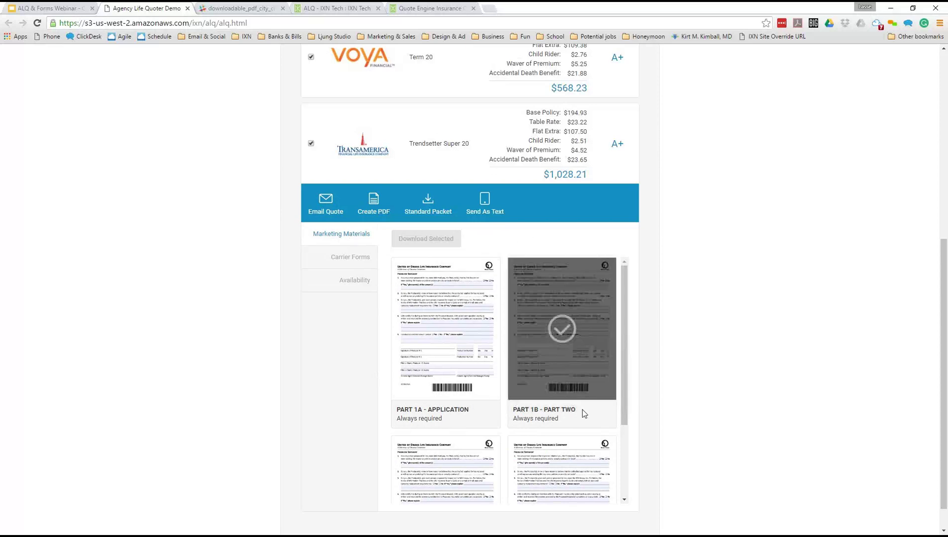
{"action": "scroll", "coordinate": [630, 328], "scroll_direction": "up", "scroll_amount": 3}
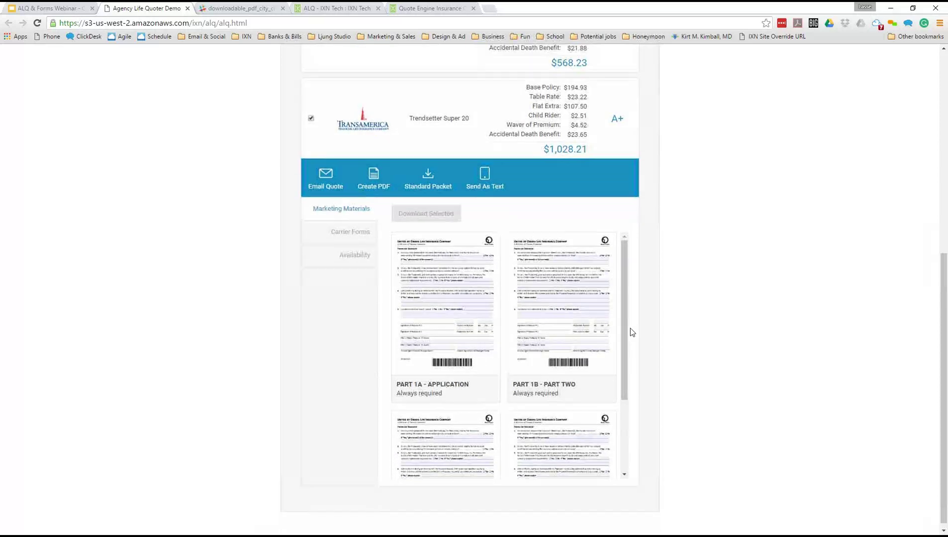
{"action": "scroll", "coordinate": [630, 328], "scroll_direction": "down", "scroll_amount": 2}
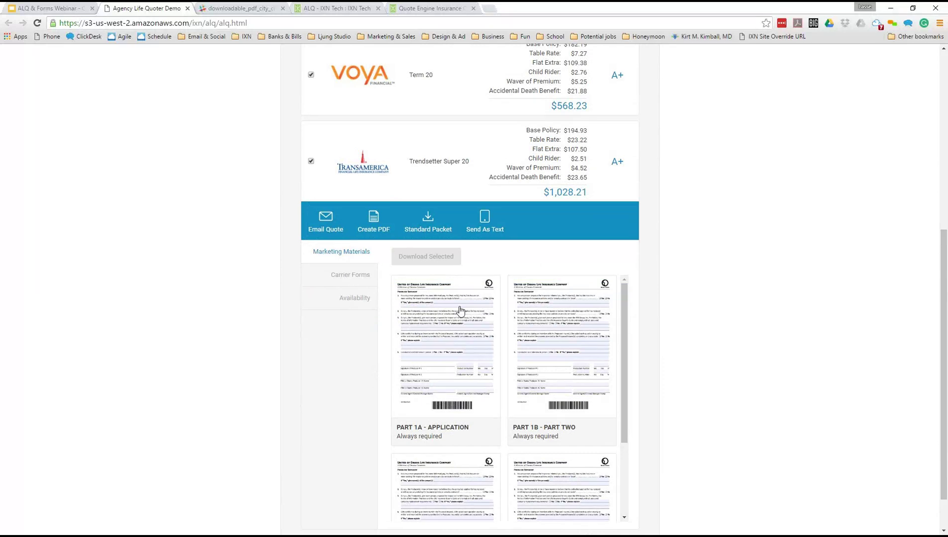
{"action": "left_click", "coordinate": [350, 297]}
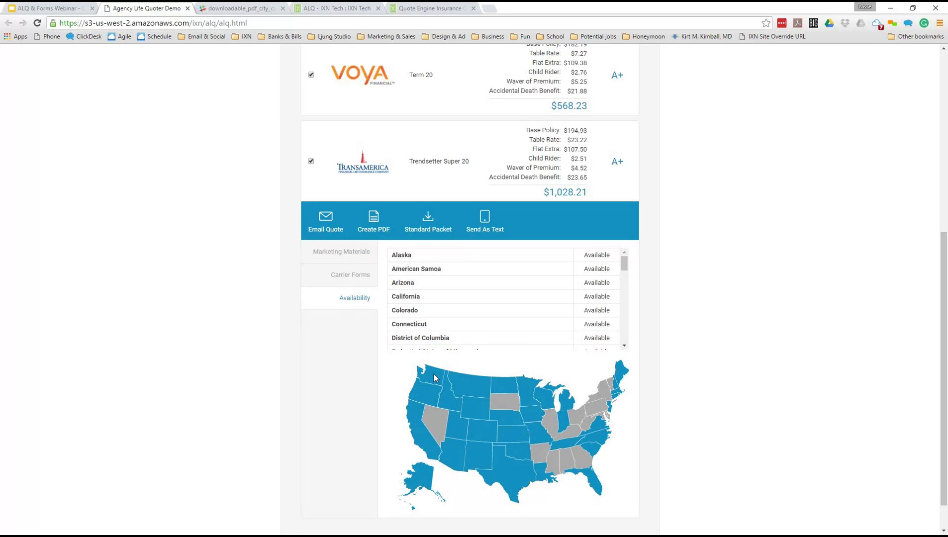
- Scroll the Availability table, highlighting American Samoa and other rows, then return to Marketing Materials
{"action": "scroll", "coordinate": [423, 390], "scroll_direction": "down", "scroll_amount": 1}
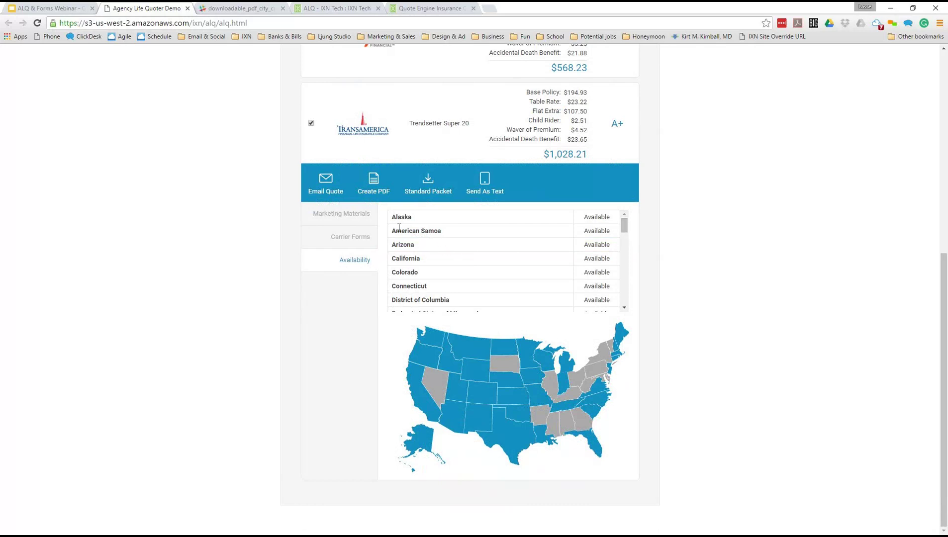
{"action": "left_click_drag", "start_coordinate": [393, 230], "coordinate": [447, 234]}
{"action": "left_click", "coordinate": [447, 235]}
{"action": "left_click_drag", "start_coordinate": [626, 227], "coordinate": [626, 205]}
{"action": "scroll", "coordinate": [529, 296], "scroll_direction": "down", "scroll_amount": 7}
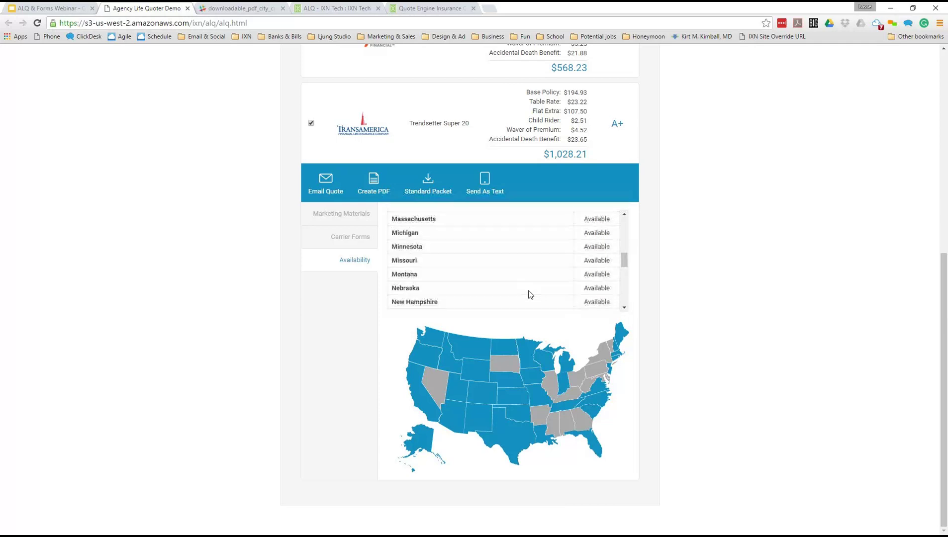
{"action": "scroll", "coordinate": [433, 243], "scroll_direction": "up", "scroll_amount": 1}
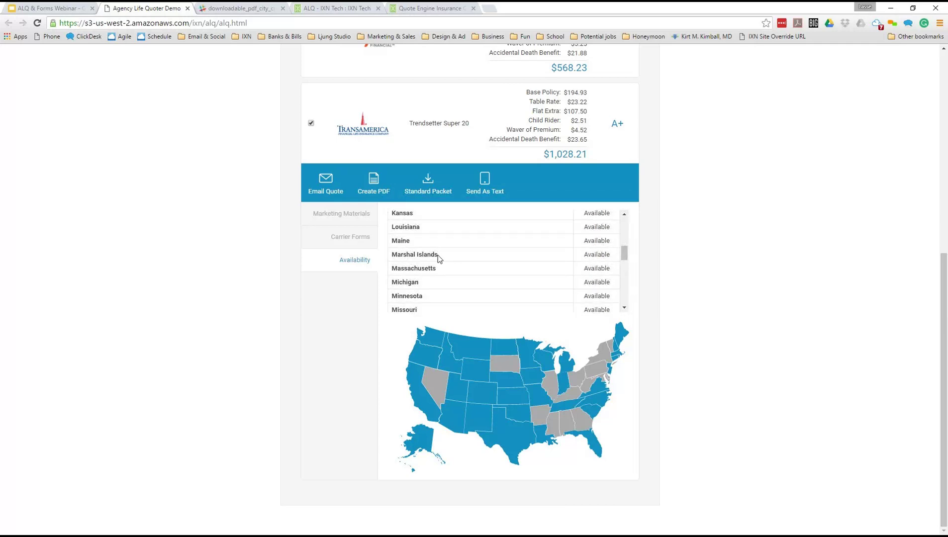
{"action": "left_click_drag", "start_coordinate": [440, 254], "coordinate": [531, 269]}
{"action": "left_click", "coordinate": [532, 271]}
{"action": "left_click", "coordinate": [343, 213]}
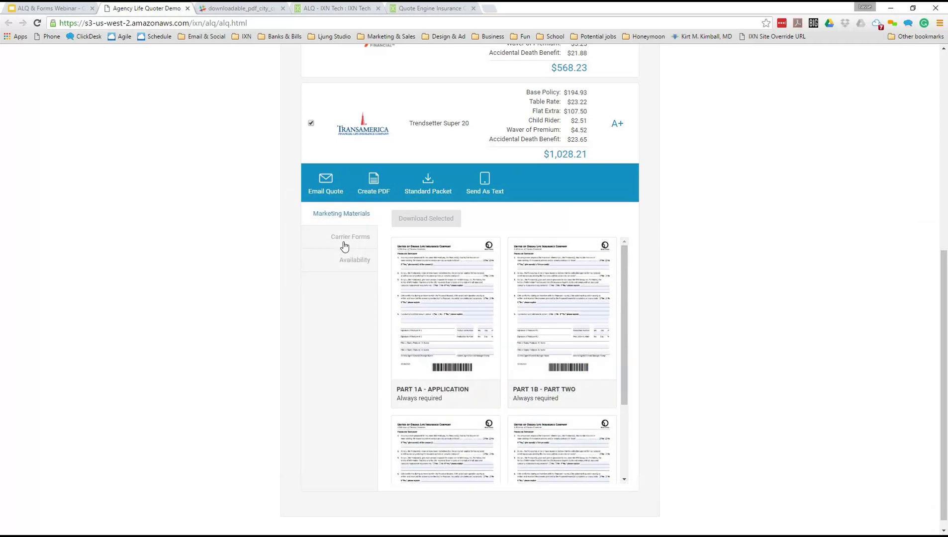
- Reopen Availability briefly, then collapse the Transamerica card and scroll to the top of the results
{"action": "left_click", "coordinate": [350, 261]}
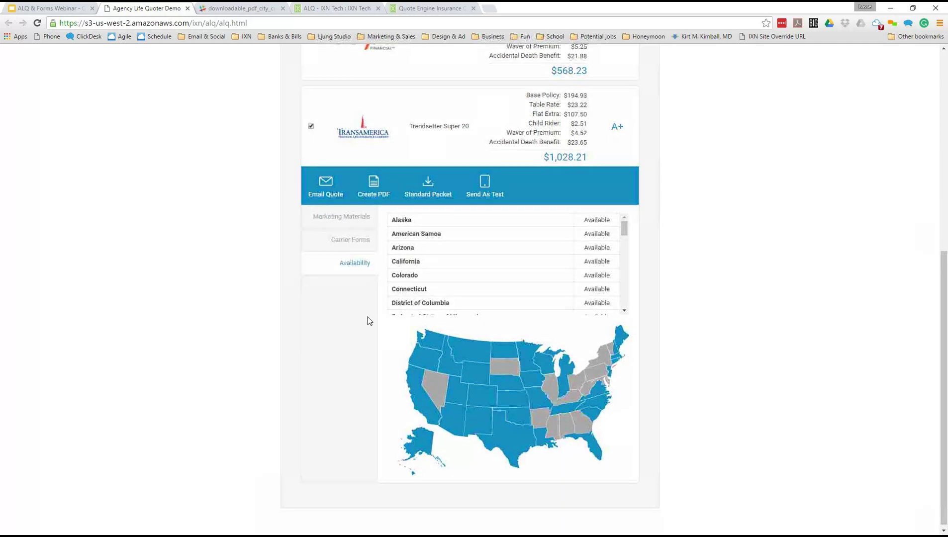
{"action": "scroll", "coordinate": [367, 321], "scroll_direction": "up", "scroll_amount": 4}
{"action": "left_click", "coordinate": [460, 311]}
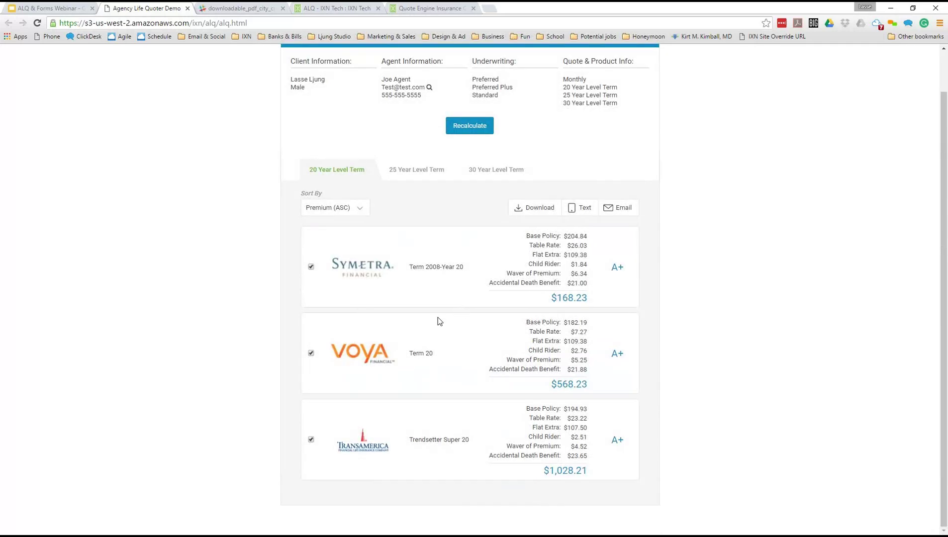
{"action": "scroll", "coordinate": [437, 321], "scroll_direction": "up", "scroll_amount": 1}
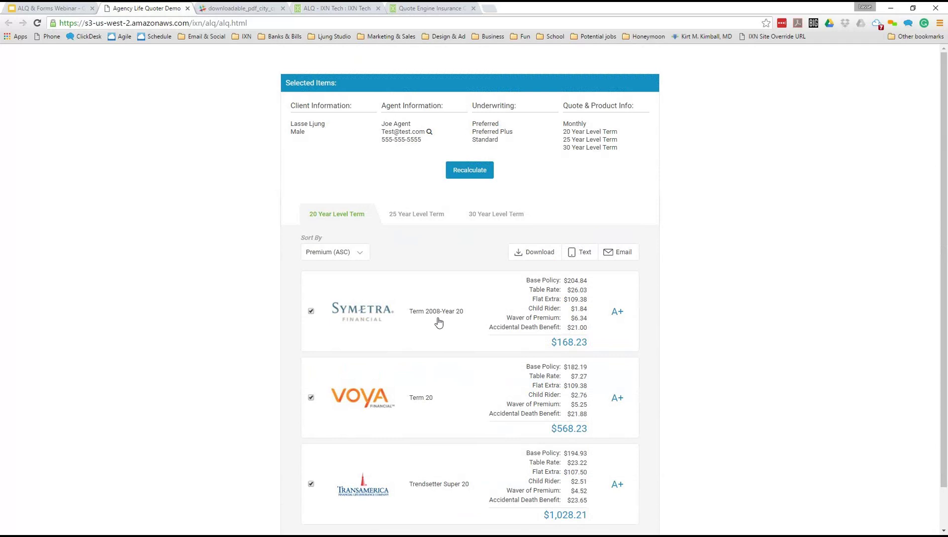